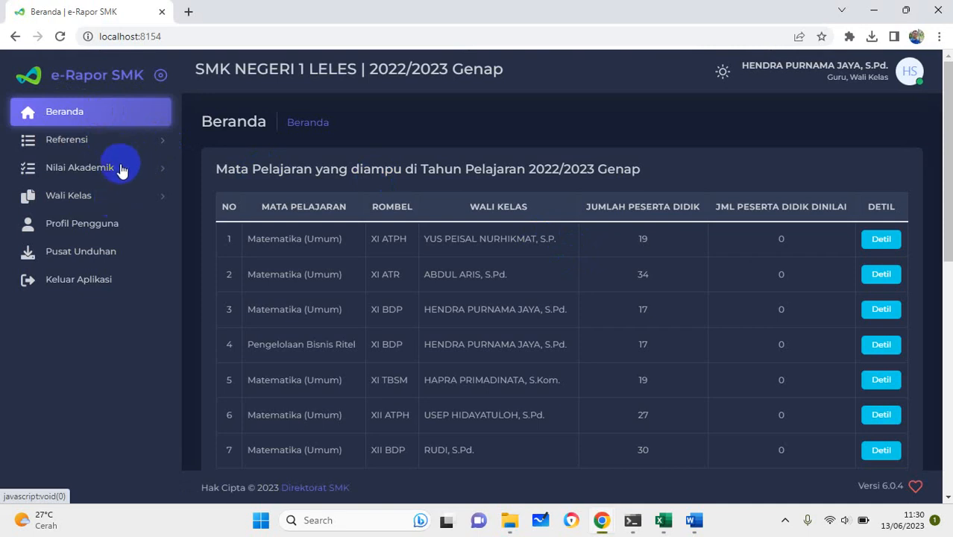
Open the final-grade entry page and load Kelas 11, Reguler, class XI TBSM, subject Matematika (Umum).
{"action": "left_click", "coordinate": [123, 168]}
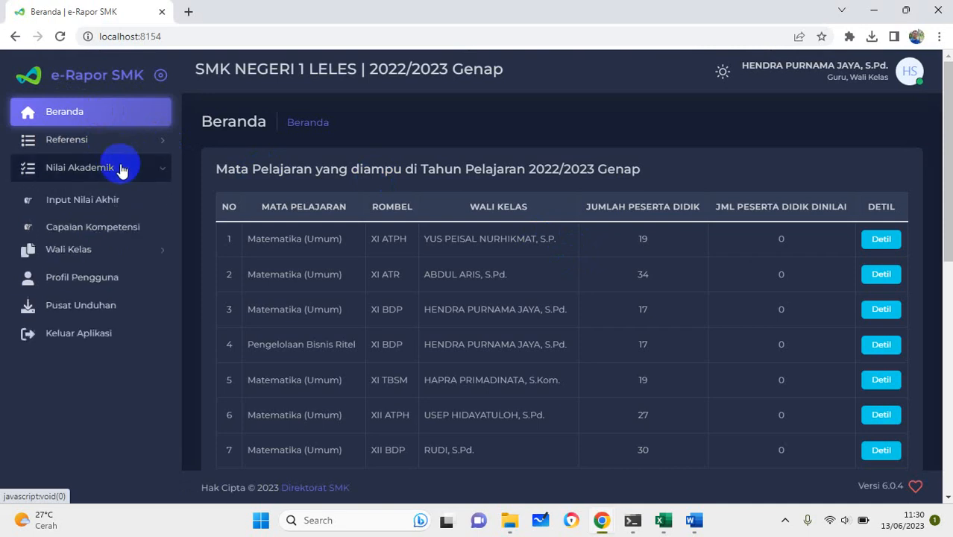
{"action": "left_click", "coordinate": [97, 205]}
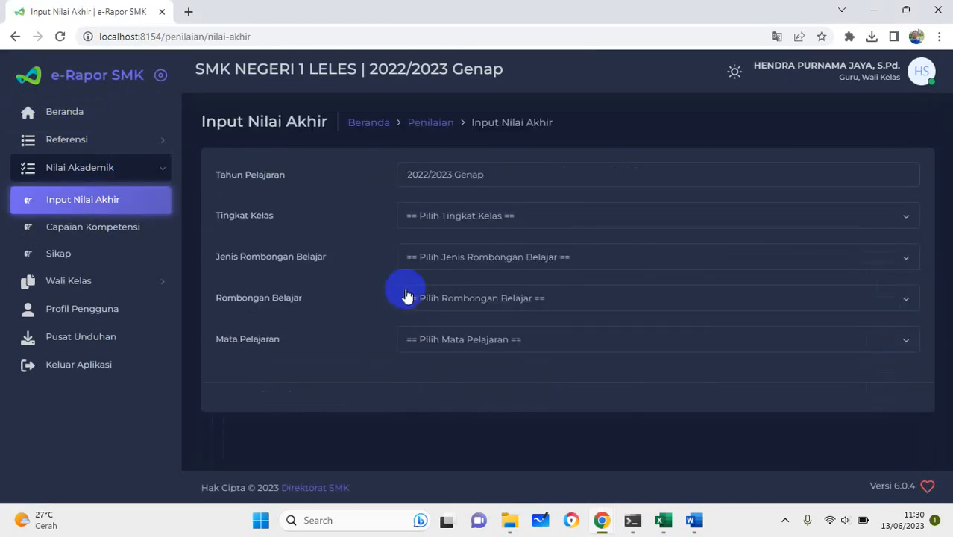
{"action": "left_click", "coordinate": [449, 223]}
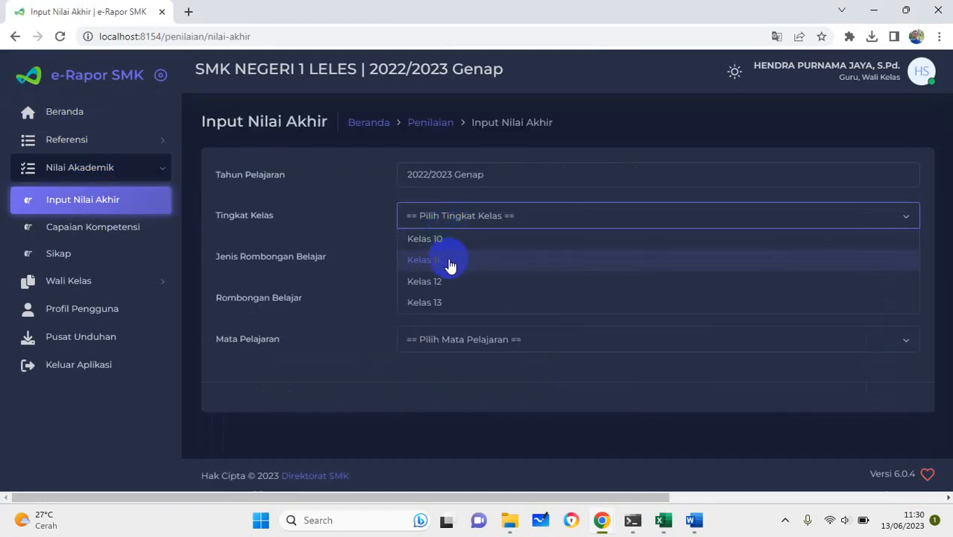
{"action": "left_click", "coordinate": [450, 261]}
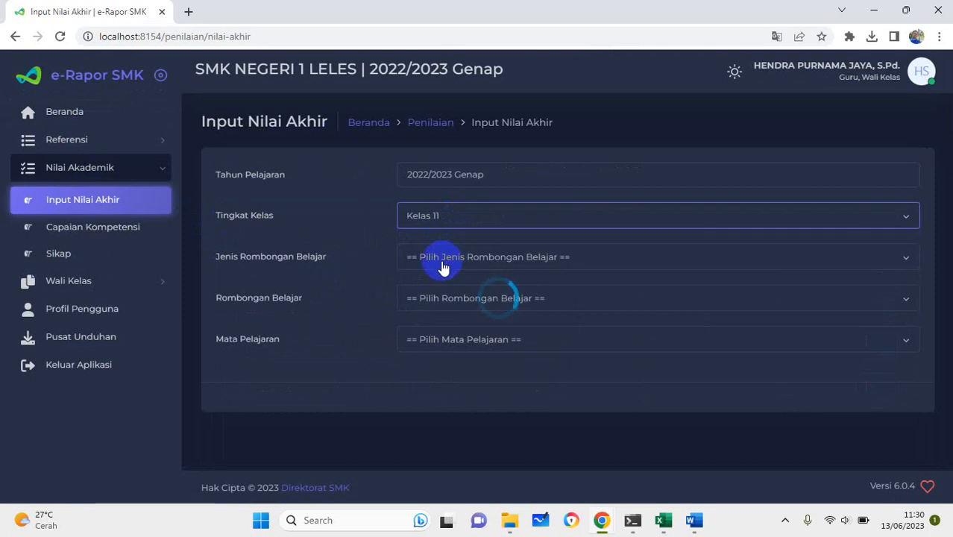
{"action": "left_click", "coordinate": [442, 265]}
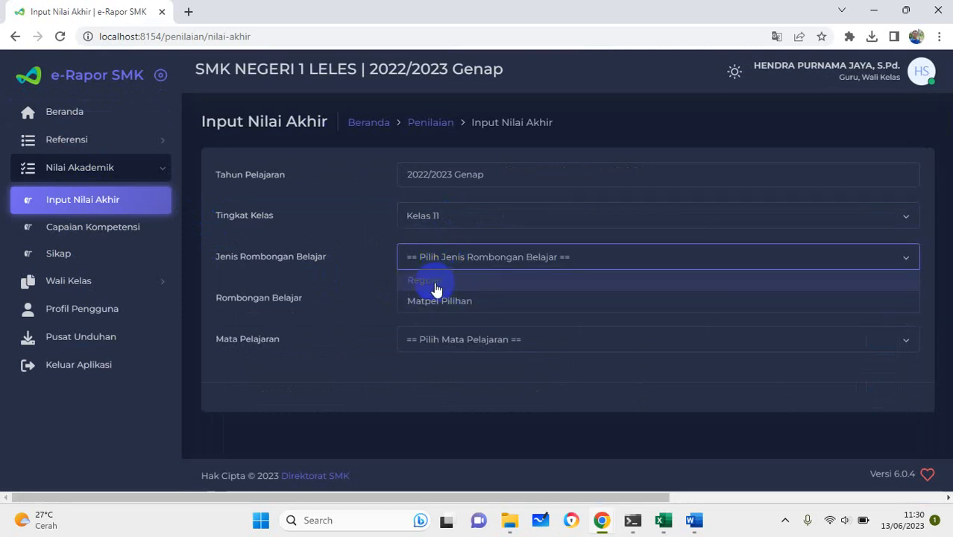
{"action": "left_click", "coordinate": [436, 287]}
{"action": "left_click", "coordinate": [443, 301]}
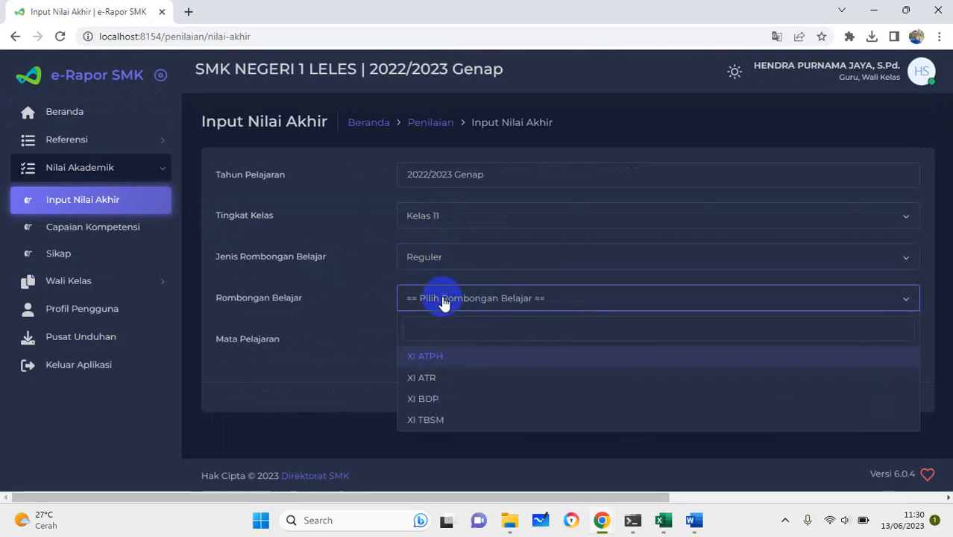
{"action": "left_click", "coordinate": [442, 420]}
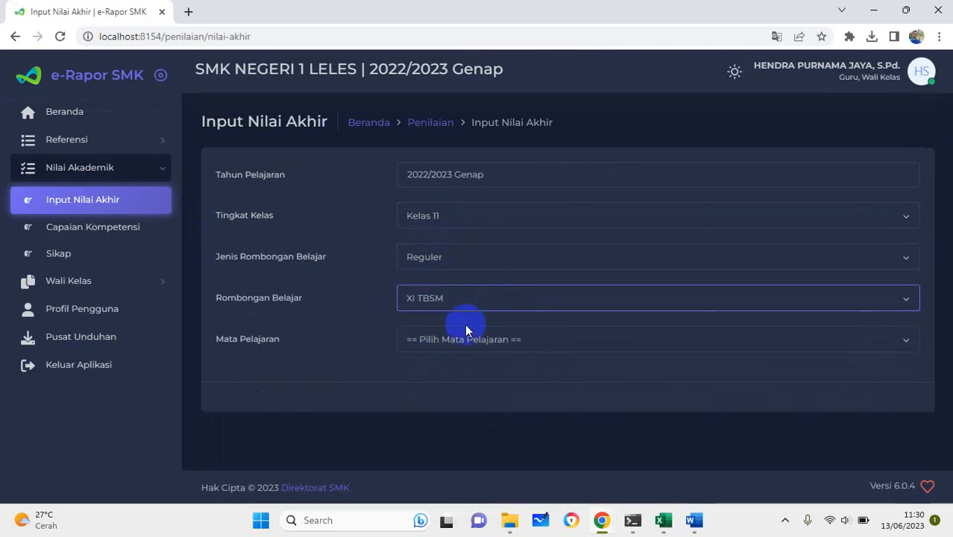
{"action": "left_click", "coordinate": [470, 338]}
{"action": "left_click", "coordinate": [473, 397]}
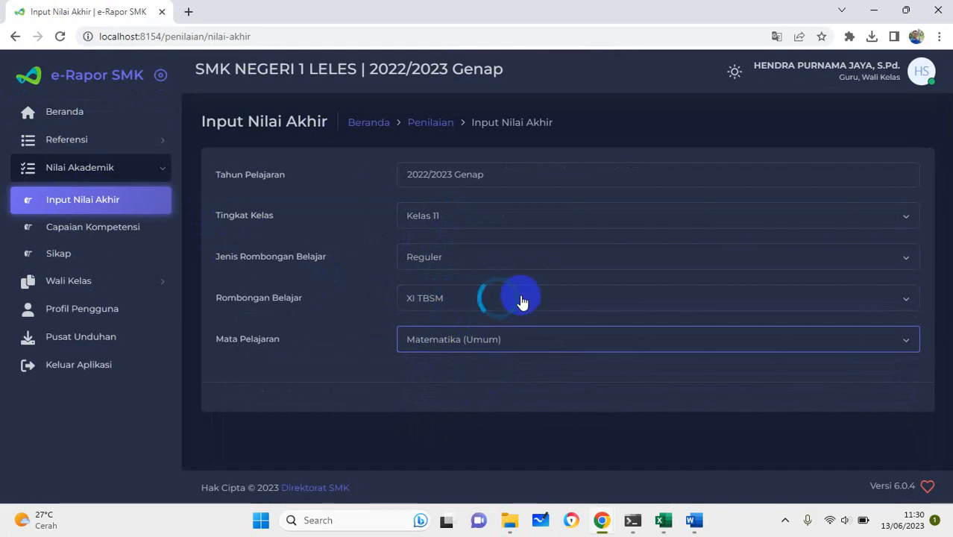
Enter a final grade of 80 for the first student in the list.
{"action": "scroll", "coordinate": [507, 310], "scroll_direction": "down", "scroll_amount": 4}
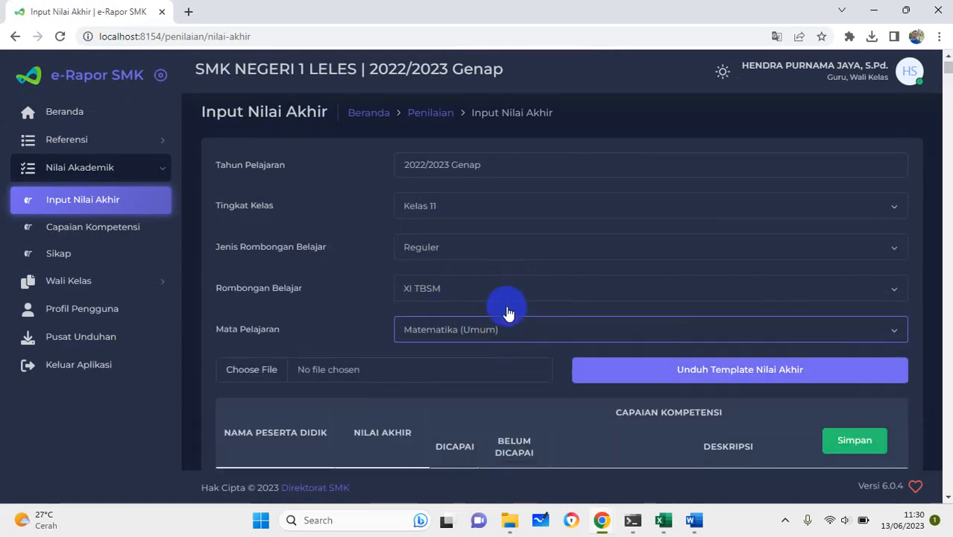
{"action": "scroll", "coordinate": [362, 418], "scroll_direction": "down", "scroll_amount": 5}
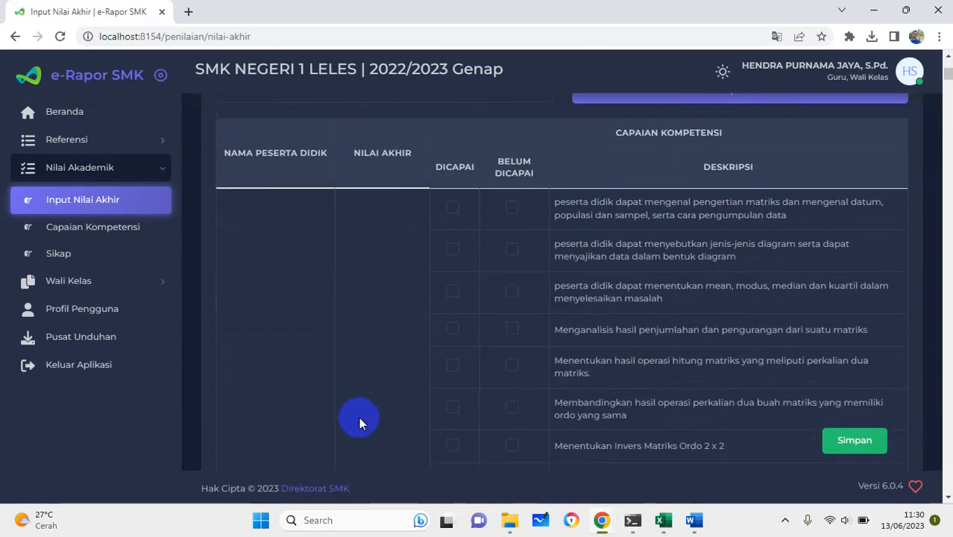
{"action": "left_click", "coordinate": [363, 303]}
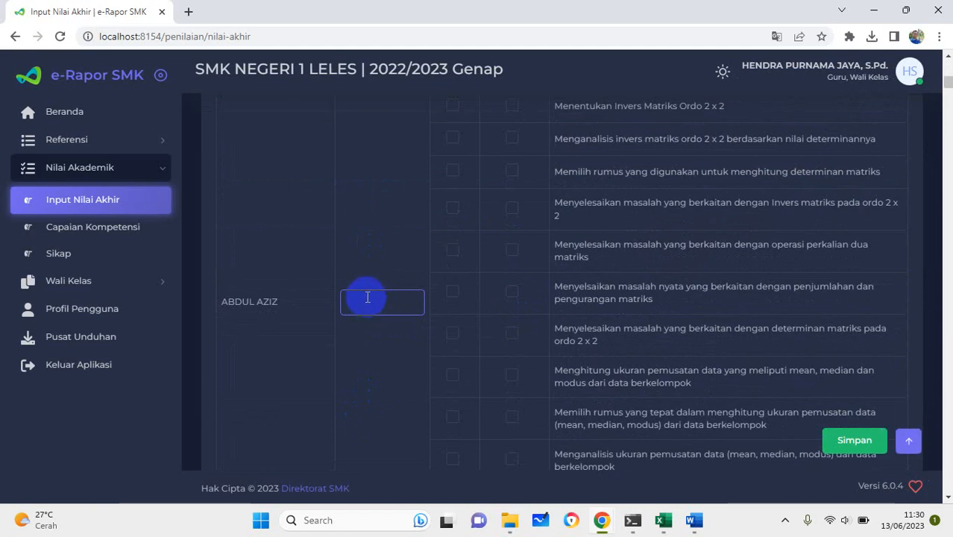
{"action": "left_click", "coordinate": [372, 360]}
Mark the first, third and fifth competency descriptions as Dicapai for the first student.
{"action": "scroll", "coordinate": [459, 313], "scroll_direction": "up", "scroll_amount": 5}
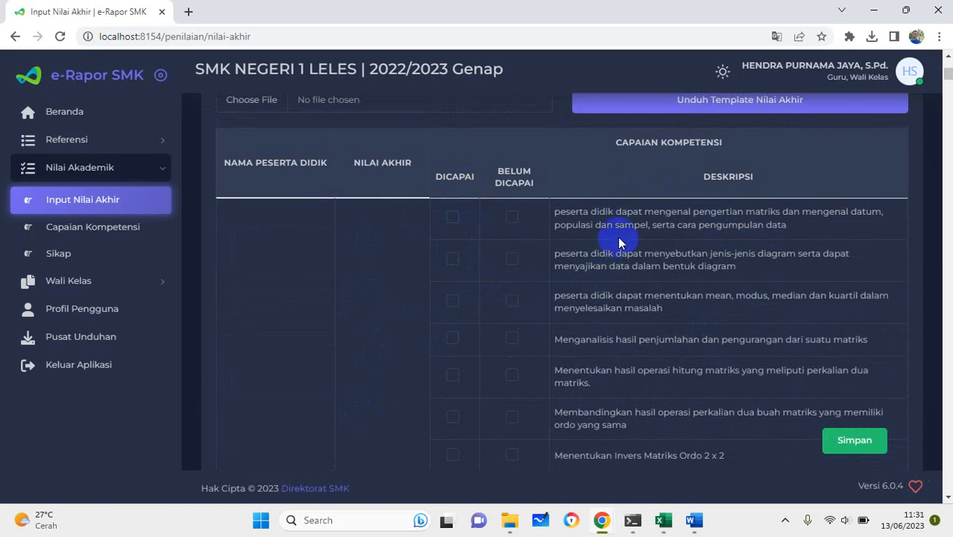
{"action": "left_click", "coordinate": [453, 217]}
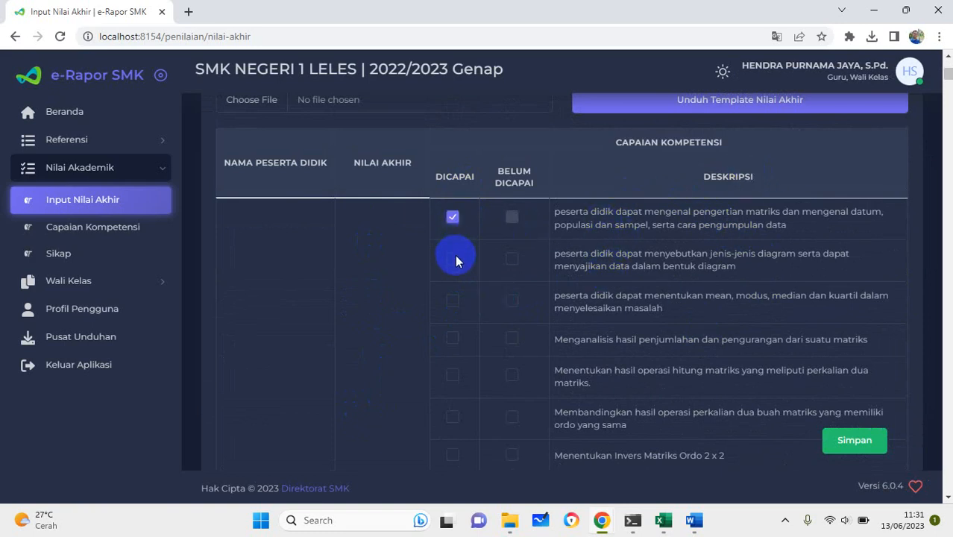
{"action": "left_click", "coordinate": [453, 300]}
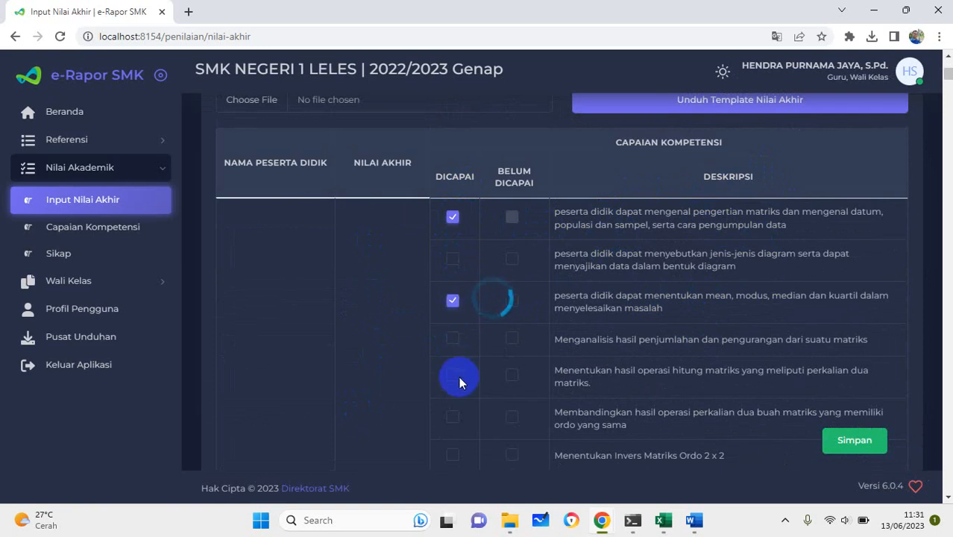
{"action": "left_click", "coordinate": [455, 379]}
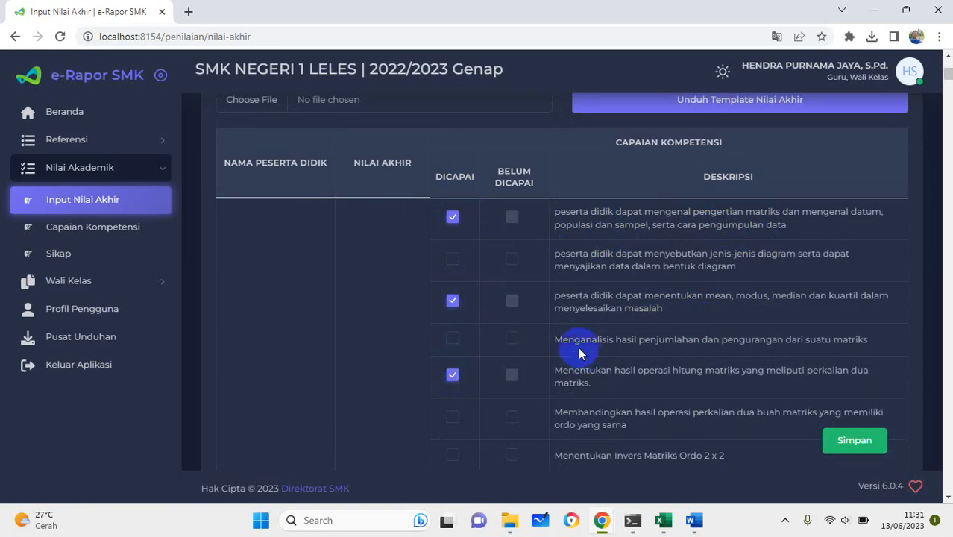
Mark the first student's competencies on analysing 2 x 2 inverse matrices by determinant and solving 2 x 2 inverse-matrix problems as Belum Dicapai.
{"action": "scroll", "coordinate": [520, 343], "scroll_direction": "down", "scroll_amount": 3}
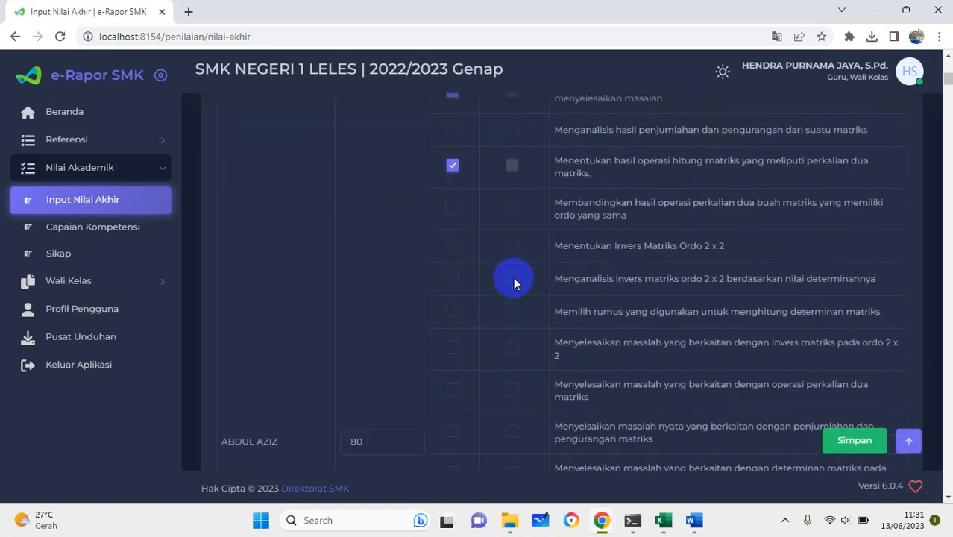
{"action": "left_click", "coordinate": [512, 278]}
{"action": "left_click", "coordinate": [513, 347]}
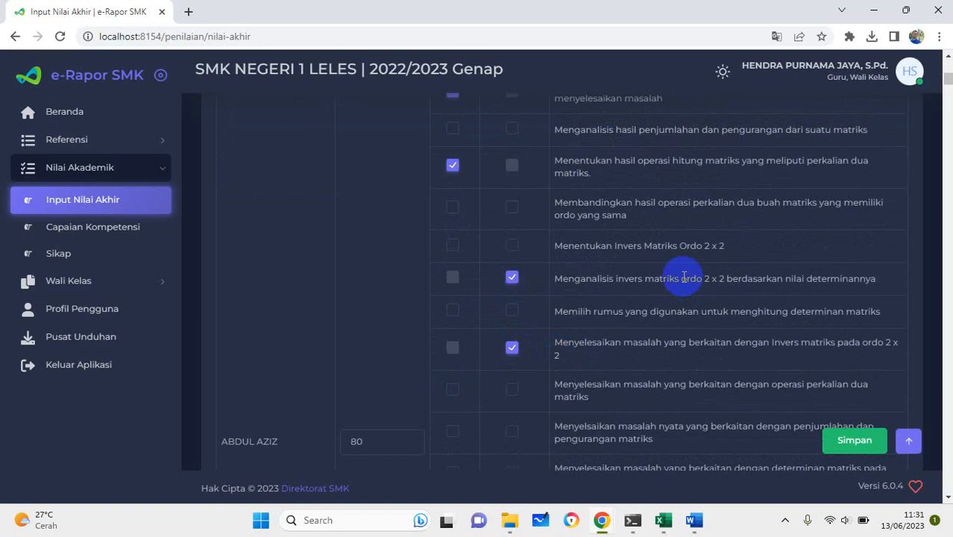
Review the full list of competency descriptions and the marks set for the first student.
{"action": "scroll", "coordinate": [672, 275], "scroll_direction": "down", "scroll_amount": 7}
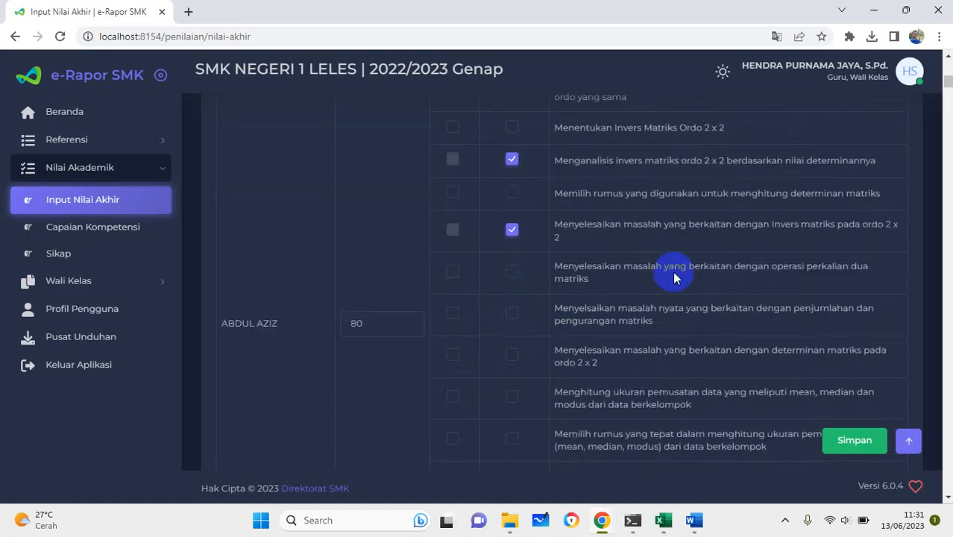
{"action": "scroll", "coordinate": [601, 389], "scroll_direction": "up", "scroll_amount": 5}
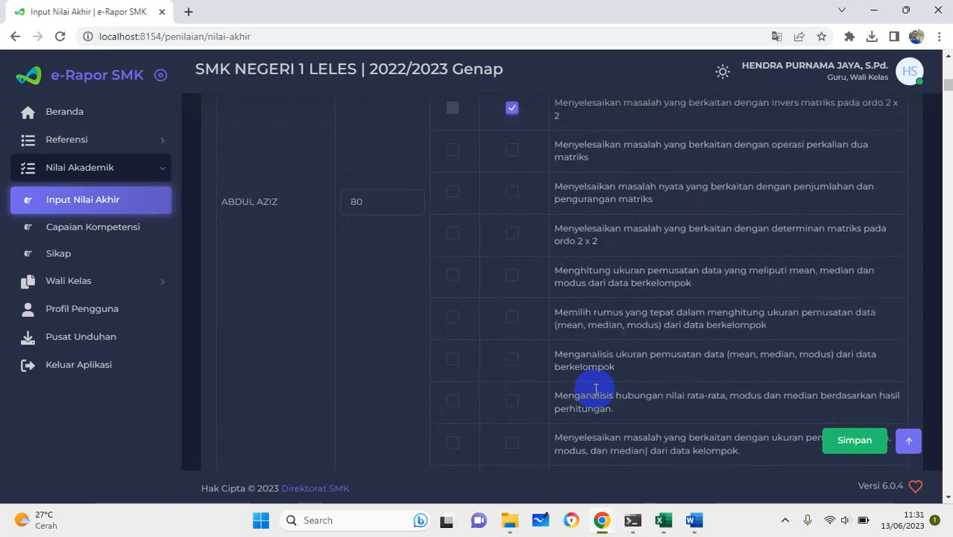
{"action": "scroll", "coordinate": [601, 389], "scroll_direction": "down", "scroll_amount": 5}
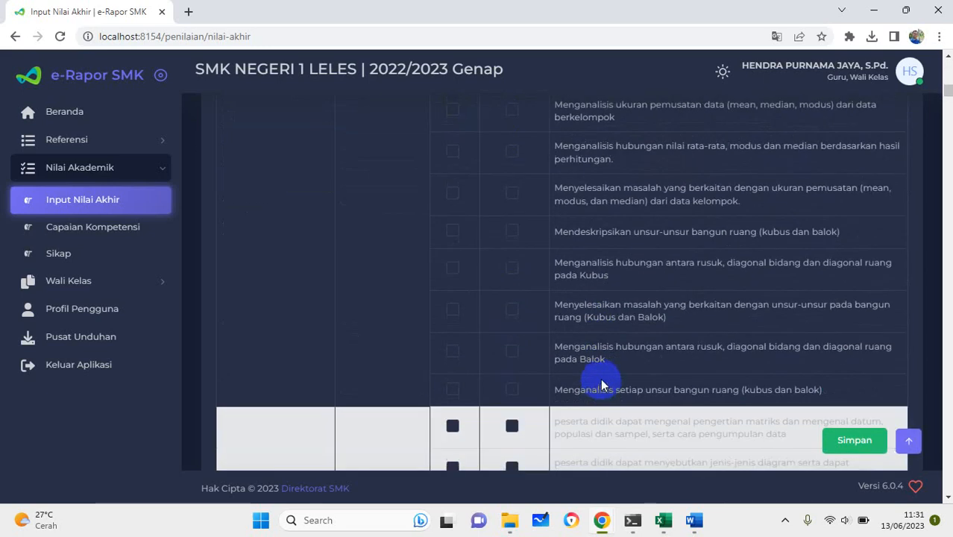
{"action": "scroll", "coordinate": [602, 385], "scroll_direction": "up", "scroll_amount": 5}
{"action": "scroll", "coordinate": [602, 376], "scroll_direction": "down", "scroll_amount": 5}
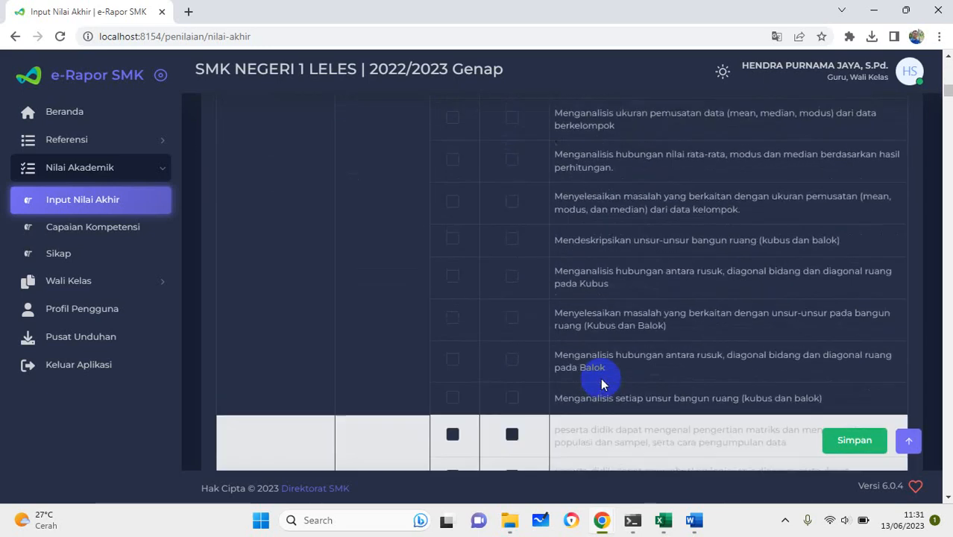
{"action": "scroll", "coordinate": [602, 378], "scroll_direction": "up", "scroll_amount": 8}
{"action": "scroll", "coordinate": [602, 377], "scroll_direction": "up", "scroll_amount": 5}
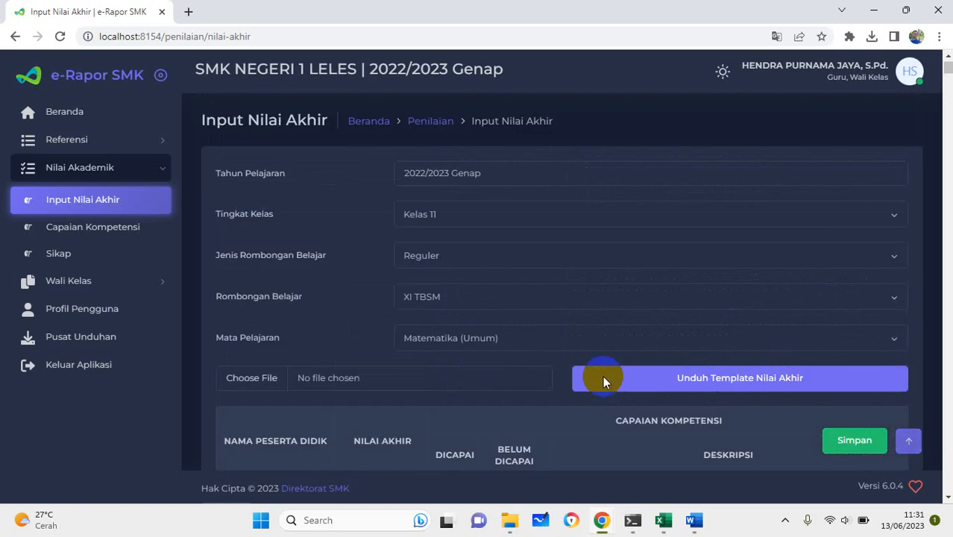
{"action": "scroll", "coordinate": [603, 373], "scroll_direction": "down", "scroll_amount": 3}
{"action": "scroll", "coordinate": [602, 376], "scroll_direction": "down", "scroll_amount": 7}
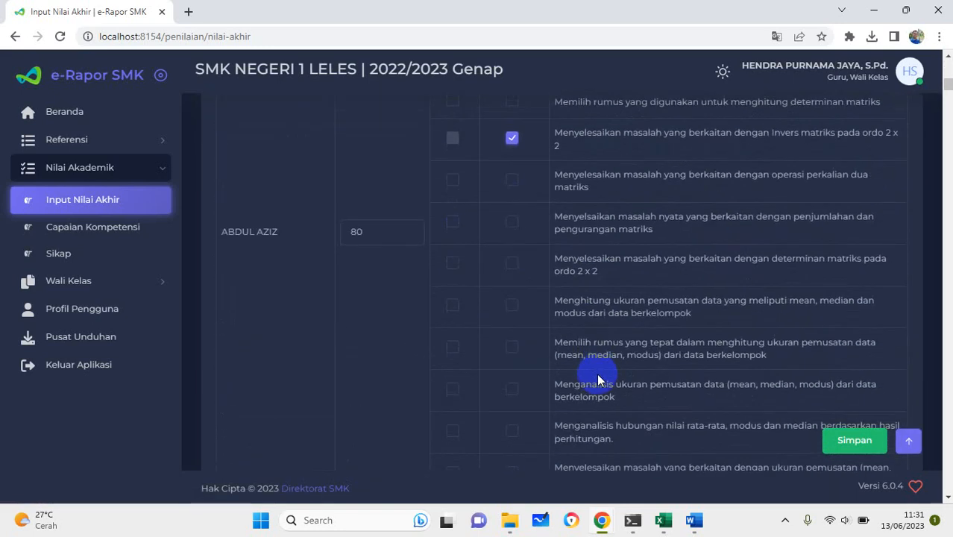
{"action": "scroll", "coordinate": [598, 380], "scroll_direction": "down", "scroll_amount": 1}
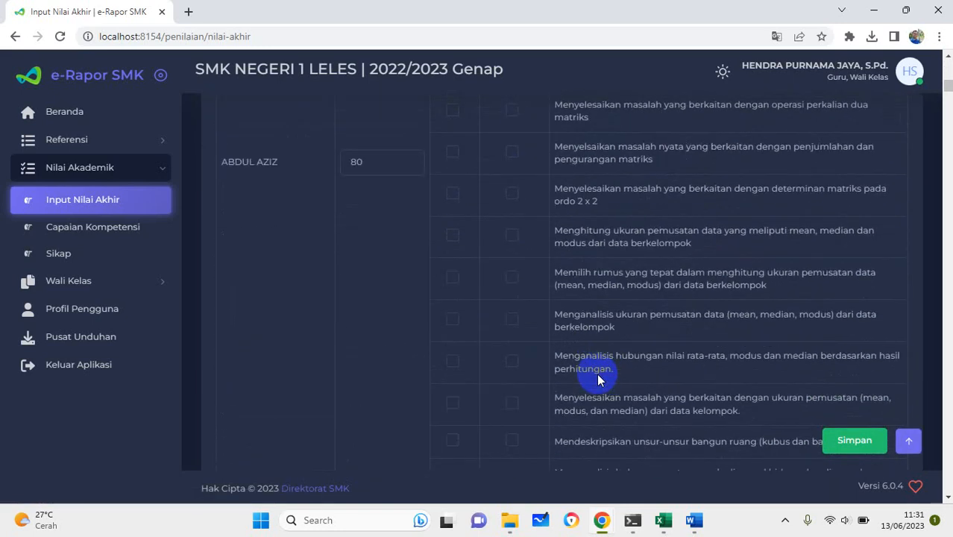
{"action": "scroll", "coordinate": [592, 368], "scroll_direction": "up", "scroll_amount": 7}
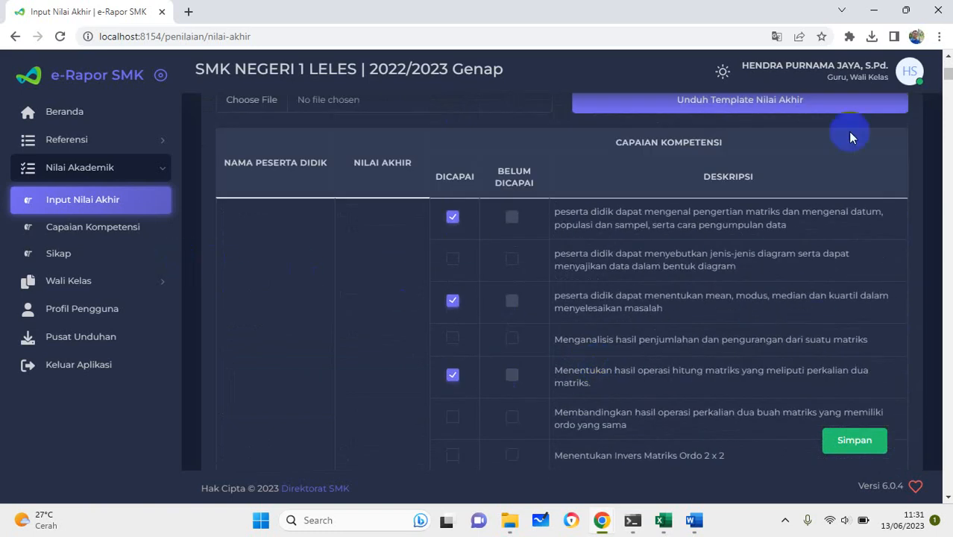
{"action": "scroll", "coordinate": [742, 177], "scroll_direction": "up", "scroll_amount": 4}
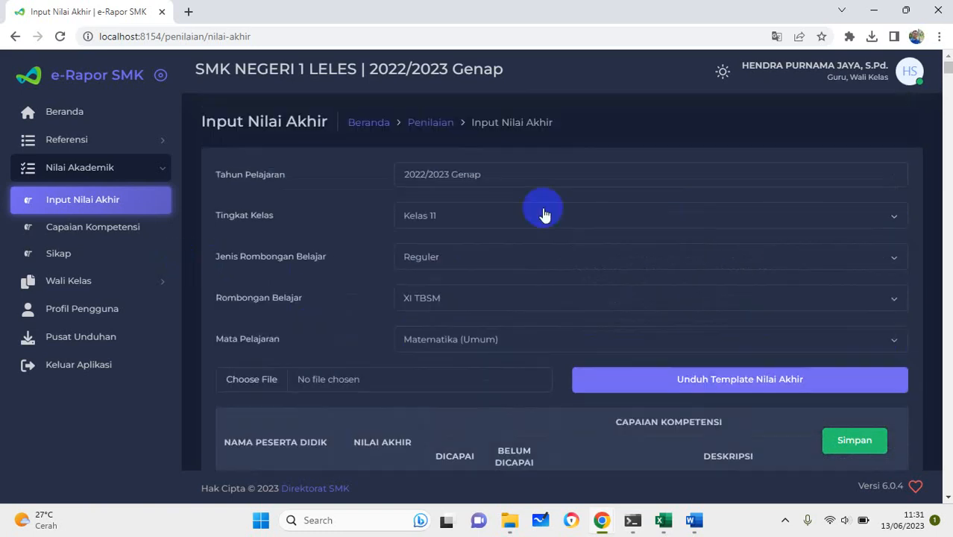
Open the form for adding a new Kompetensi Dasar reference entry.
{"action": "left_click", "coordinate": [72, 145]}
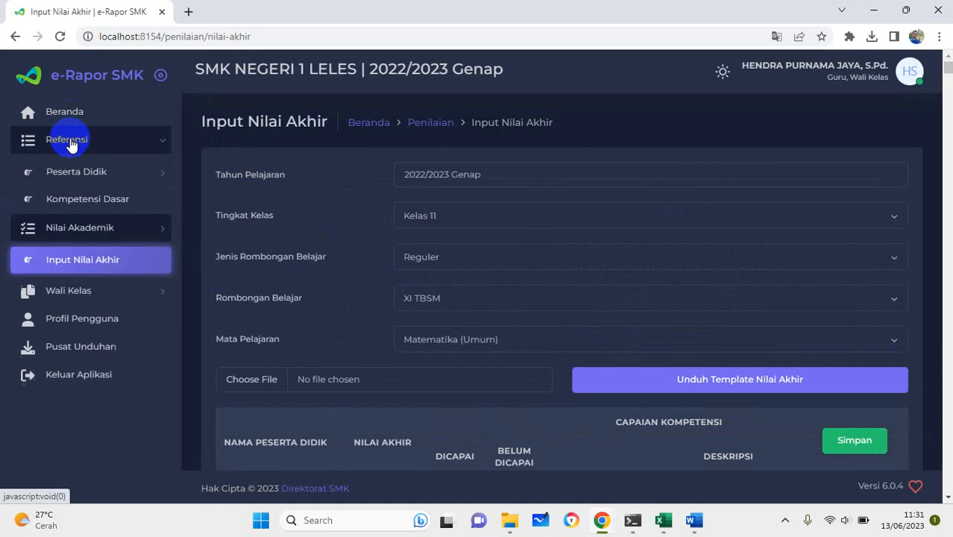
{"action": "left_click", "coordinate": [122, 201]}
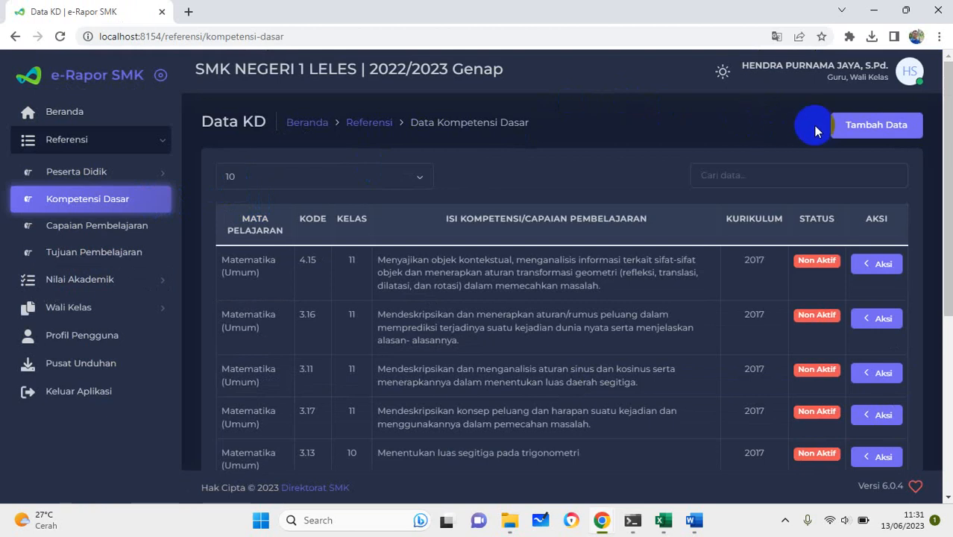
{"action": "left_click", "coordinate": [845, 125]}
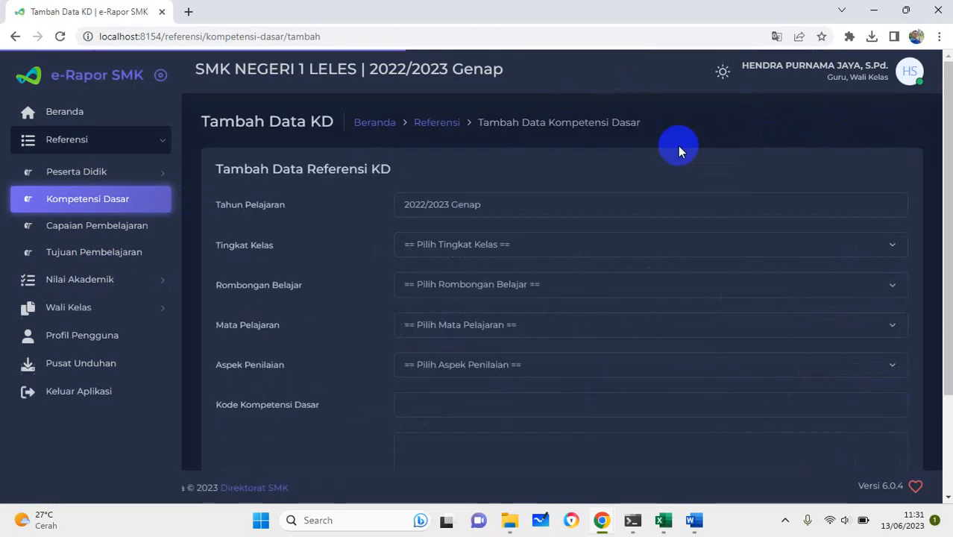
Set the new KD entry to Kelas 11, Rombongan Belajar XI TBSM, Mata Pelajaran Matematika (Umum) and Aspek Penilaian Pengetahuan.
{"action": "left_click", "coordinate": [539, 245]}
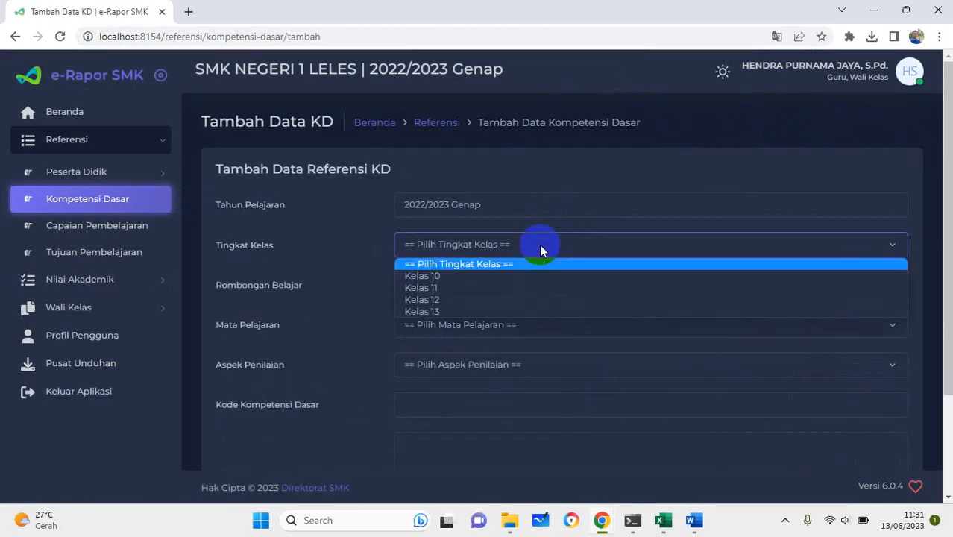
{"action": "left_click", "coordinate": [528, 286]}
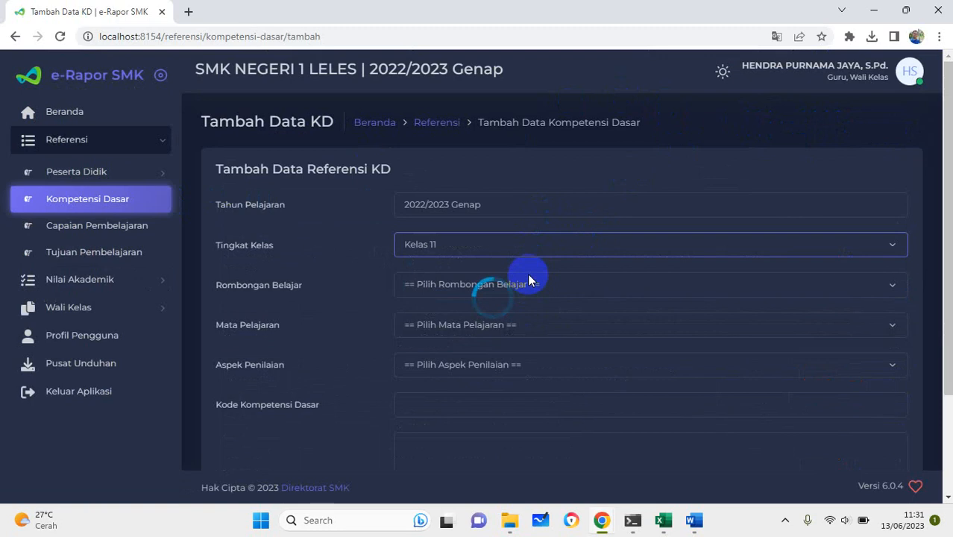
{"action": "left_click", "coordinate": [522, 281]}
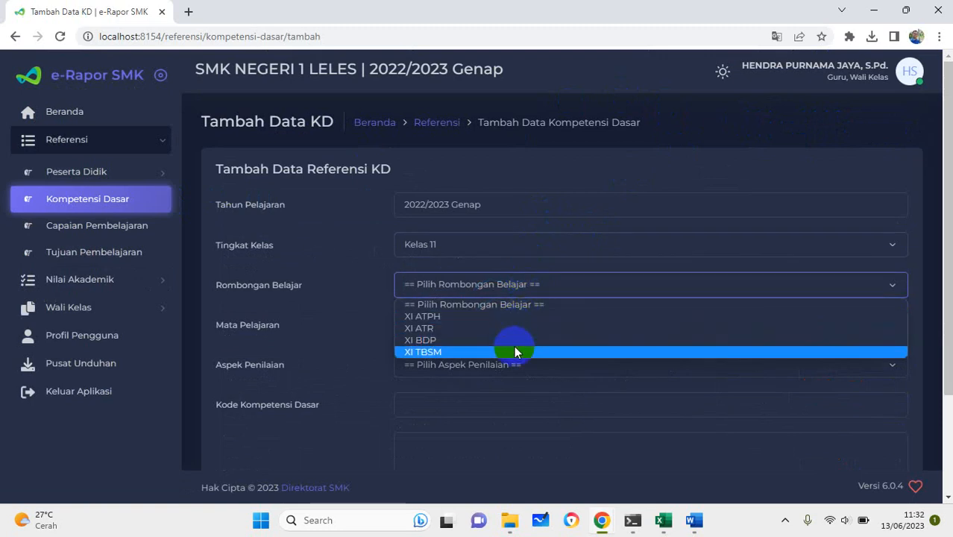
{"action": "left_click", "coordinate": [515, 352]}
{"action": "left_click", "coordinate": [515, 325]}
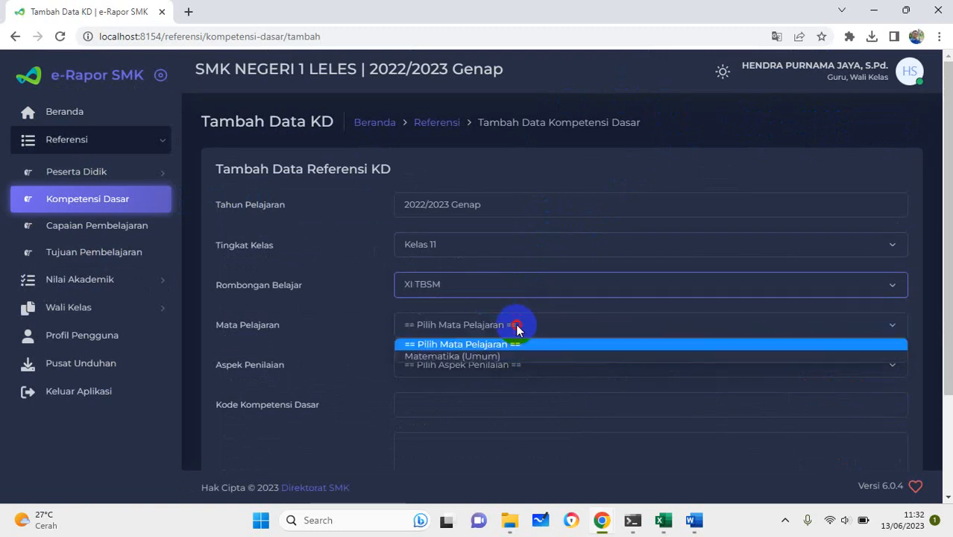
{"action": "left_click", "coordinate": [510, 357]}
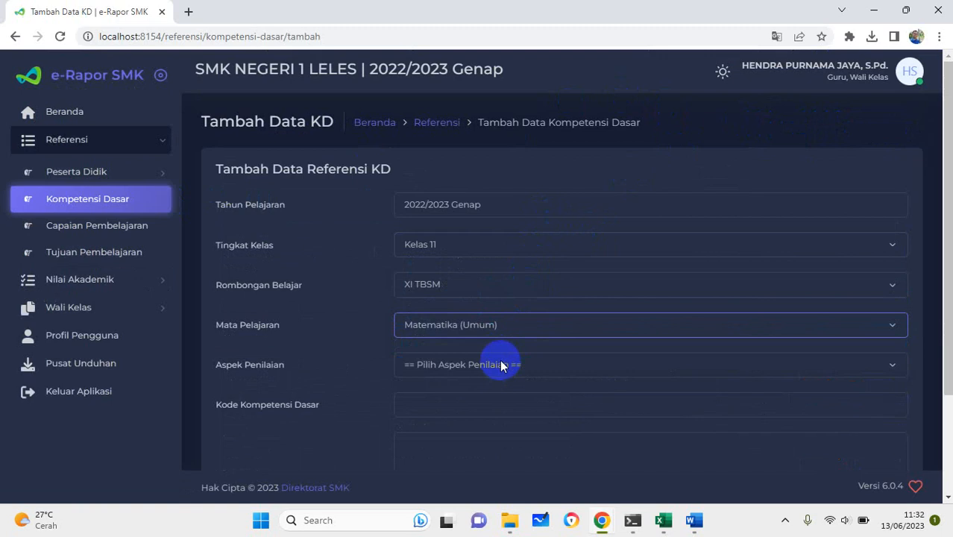
{"action": "left_click", "coordinate": [501, 365]}
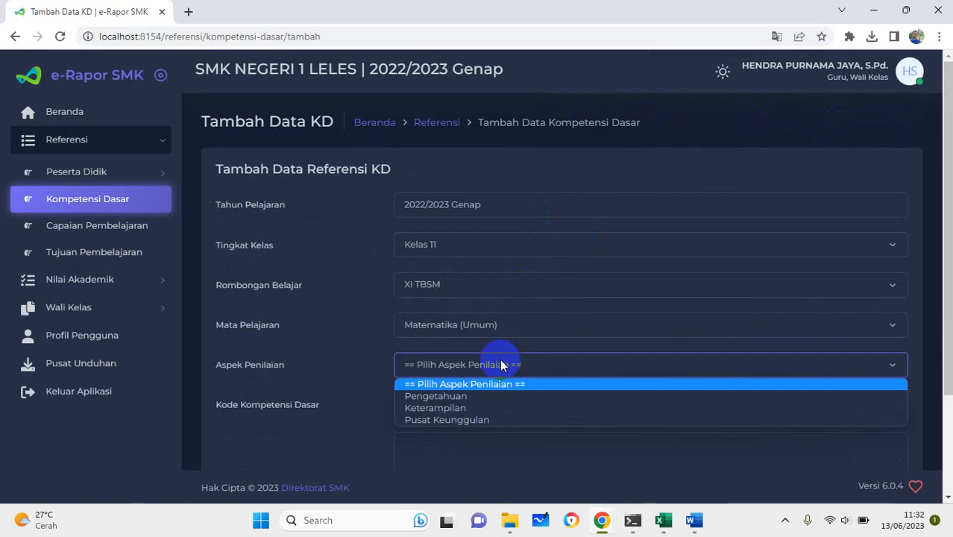
{"action": "left_click", "coordinate": [482, 396]}
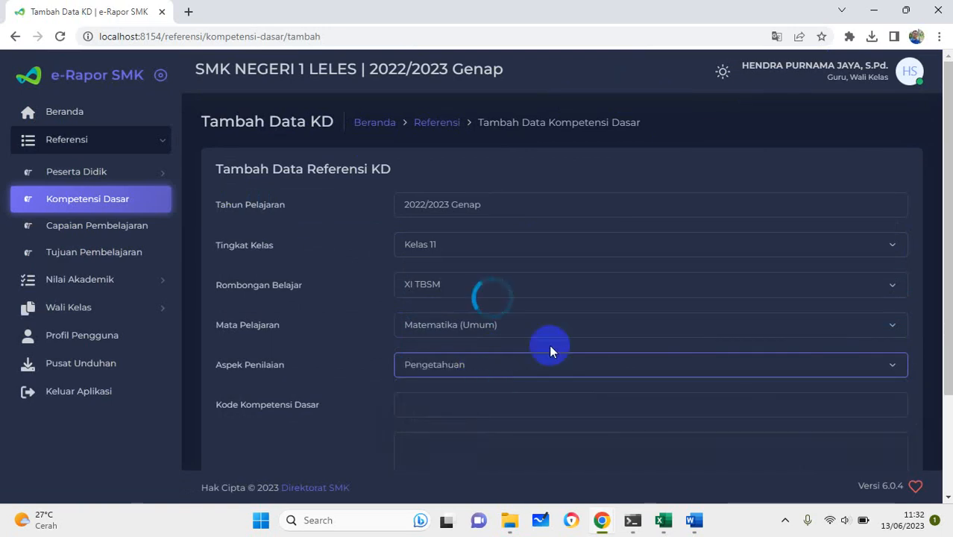
Enter 3.11 as the Kode Kompetensi Dasar.
{"action": "scroll", "coordinate": [520, 321], "scroll_direction": "down", "scroll_amount": 2}
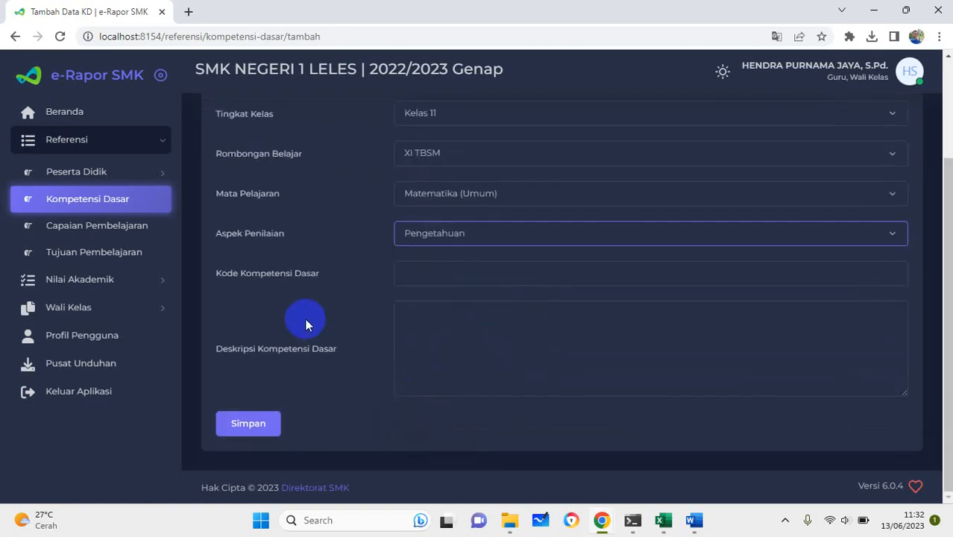
{"action": "left_click", "coordinate": [432, 271]}
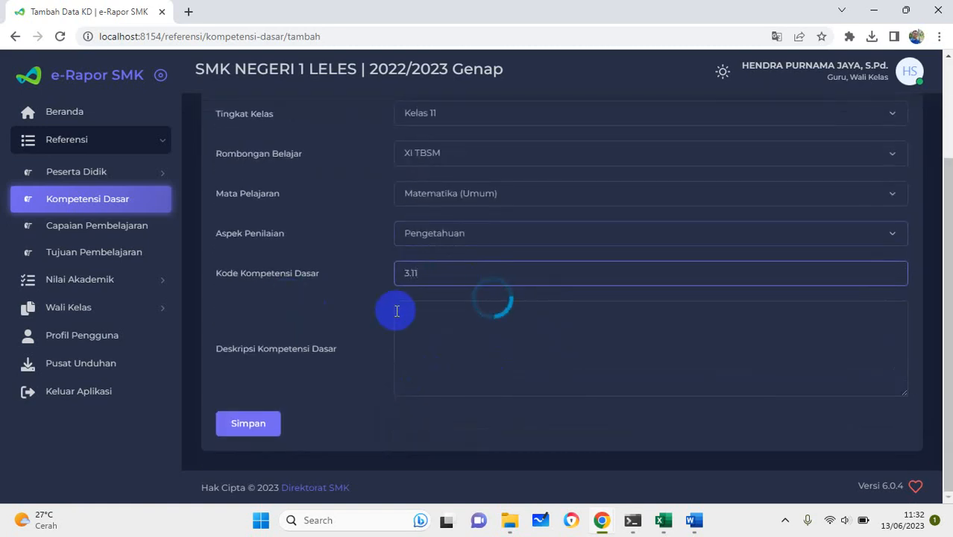
{"action": "left_click", "coordinate": [437, 319]}
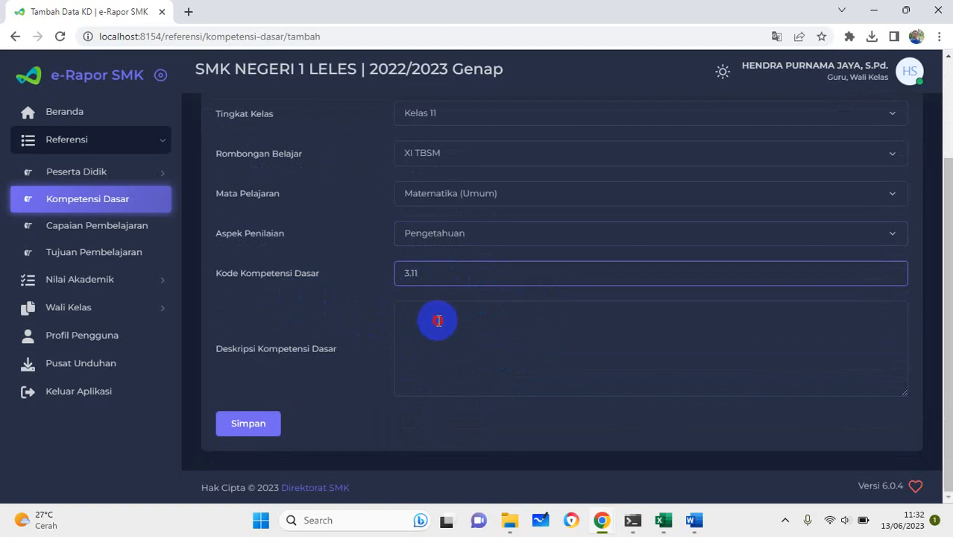
Switch to Word and copy the paragraph beginning "Mendeskripsikan unsur-unsur bangun ruang serta menganalisis hubungan" above the table.
{"action": "left_click", "coordinate": [694, 520]}
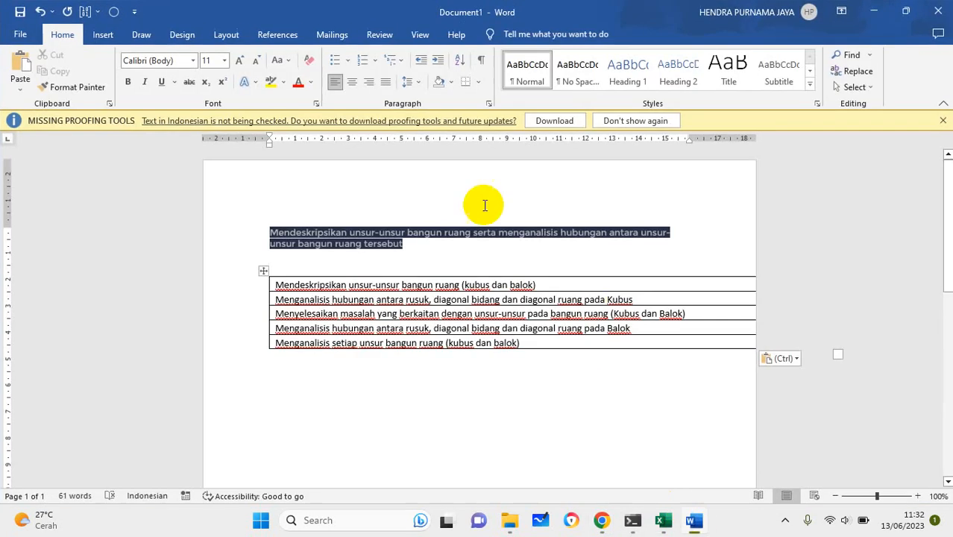
{"action": "triple_click", "coordinate": [279, 228]}
{"action": "key", "text": "ctrl+c"}
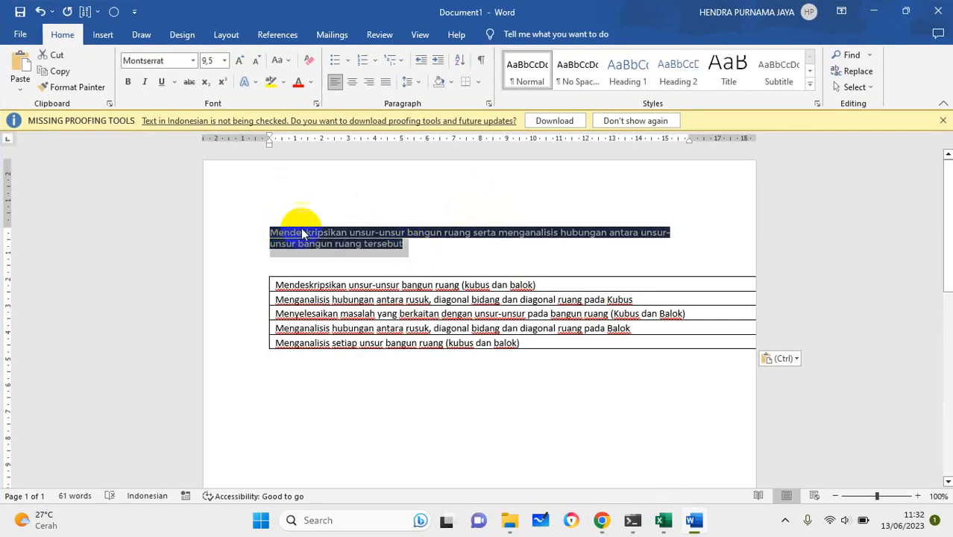
Return to the Tambah Data KD form in Chrome, paste the copied paragraph as the Deskripsi Kompetensi Dasar, and save the entry.
{"action": "left_click", "coordinate": [665, 517]}
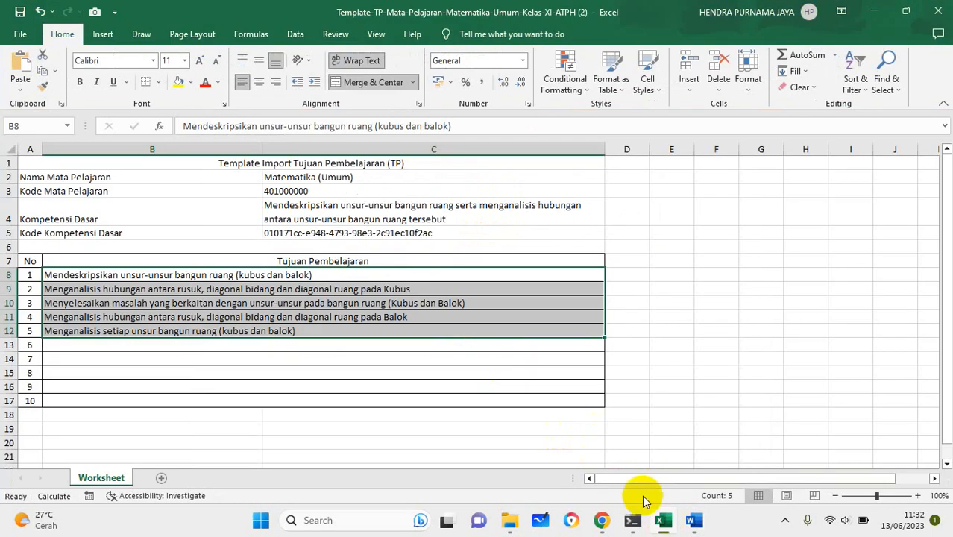
{"action": "left_click", "coordinate": [606, 522]}
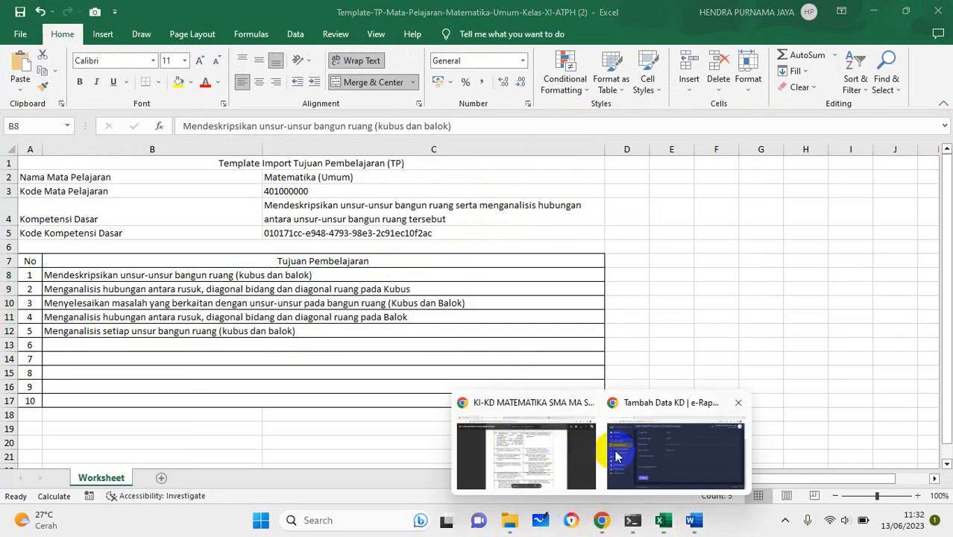
{"action": "left_click", "coordinate": [615, 450]}
{"action": "left_click", "coordinate": [443, 333]}
{"action": "key", "text": "ctrl+v"}
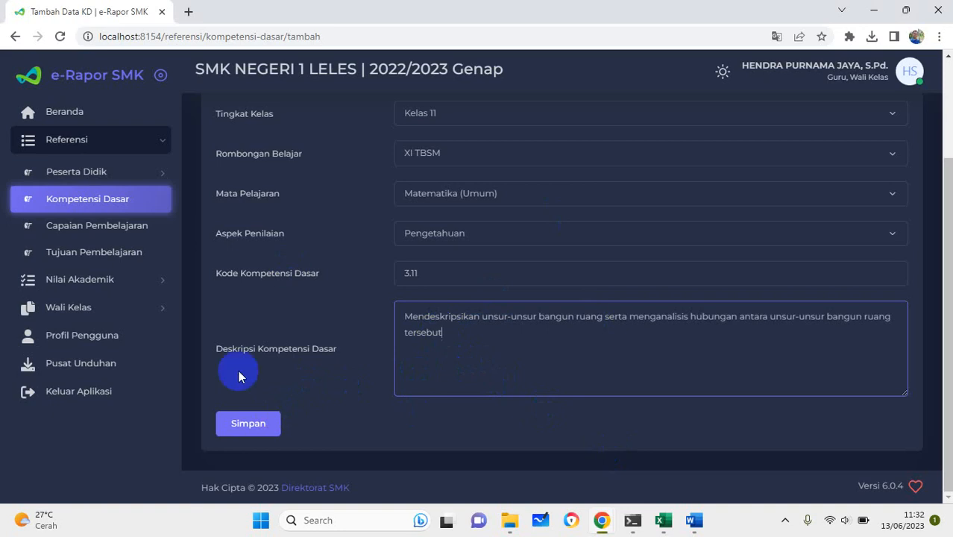
{"action": "left_click", "coordinate": [260, 422]}
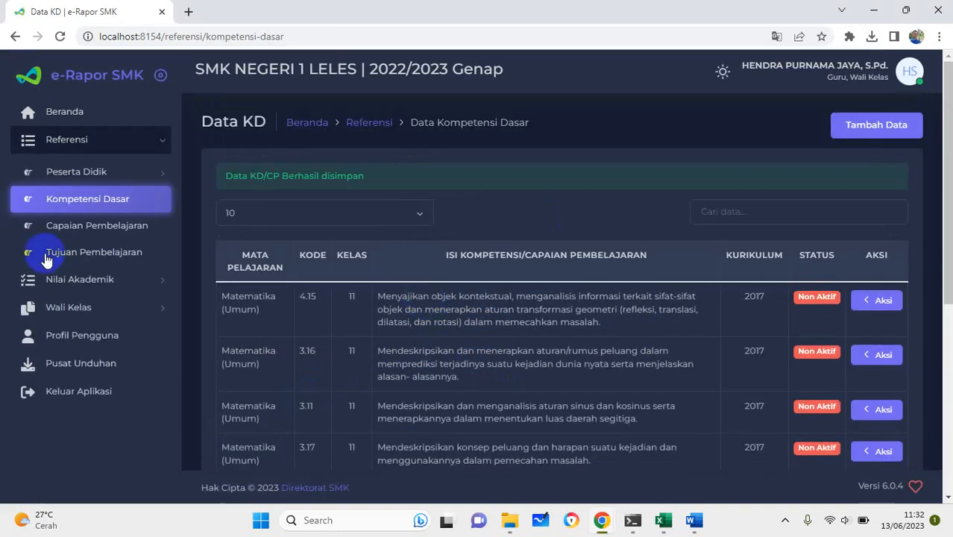
Start a new Tujuan Pembelajaran entry for Kelas 11, Jenis Rombongan Belajar Reguler, Rombongan Belajar XI TBSM and Mata Pelajaran Matematika (Umum).
{"action": "left_click", "coordinate": [95, 256]}
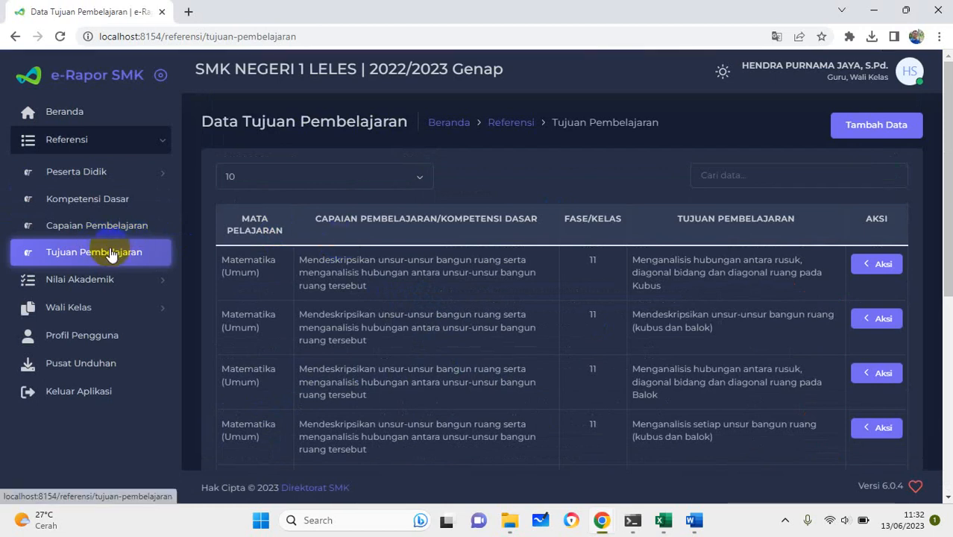
{"action": "left_click", "coordinate": [859, 136]}
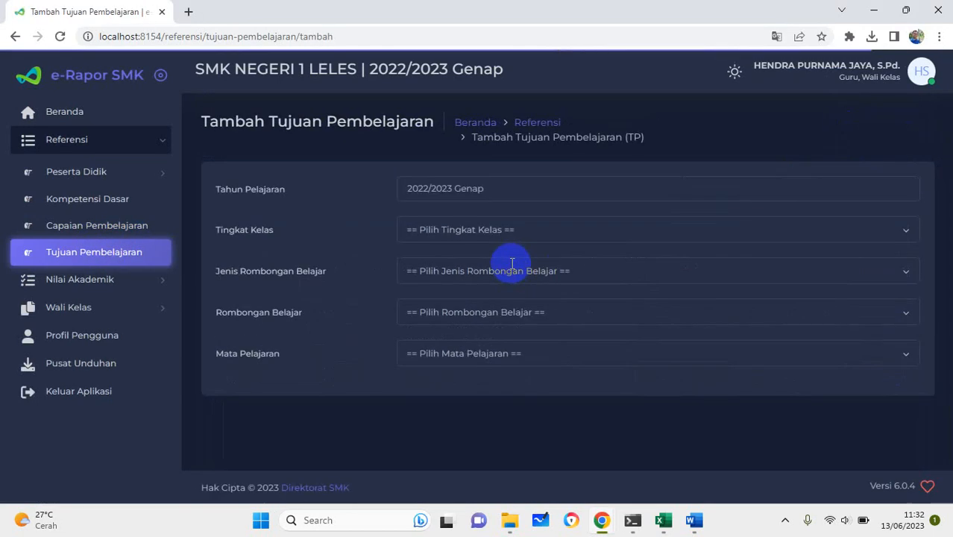
{"action": "left_click", "coordinate": [471, 236]}
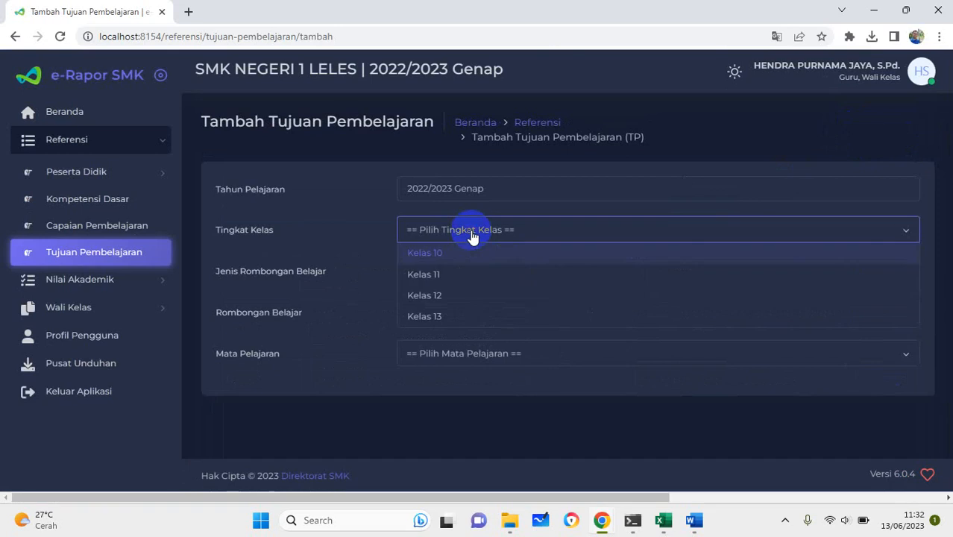
{"action": "left_click", "coordinate": [455, 284]}
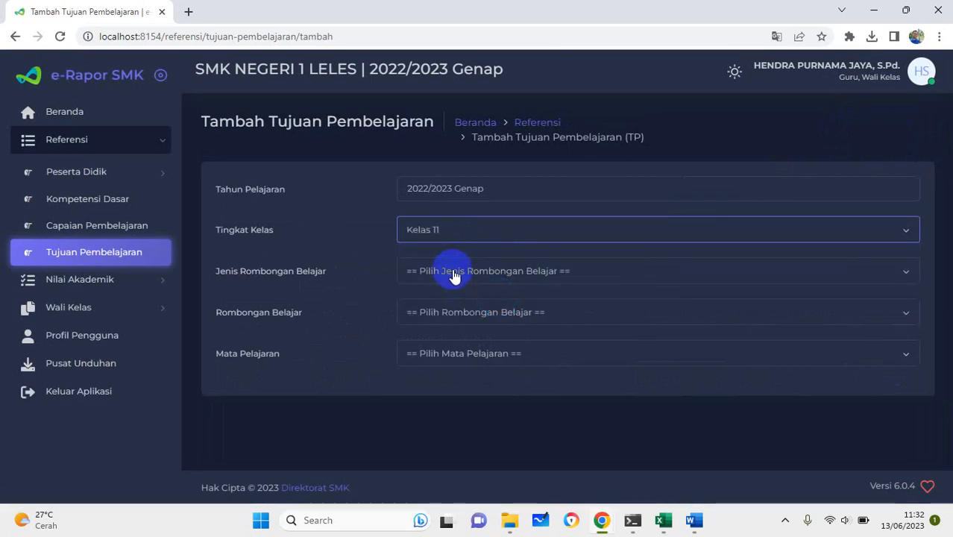
{"action": "left_click", "coordinate": [454, 273]}
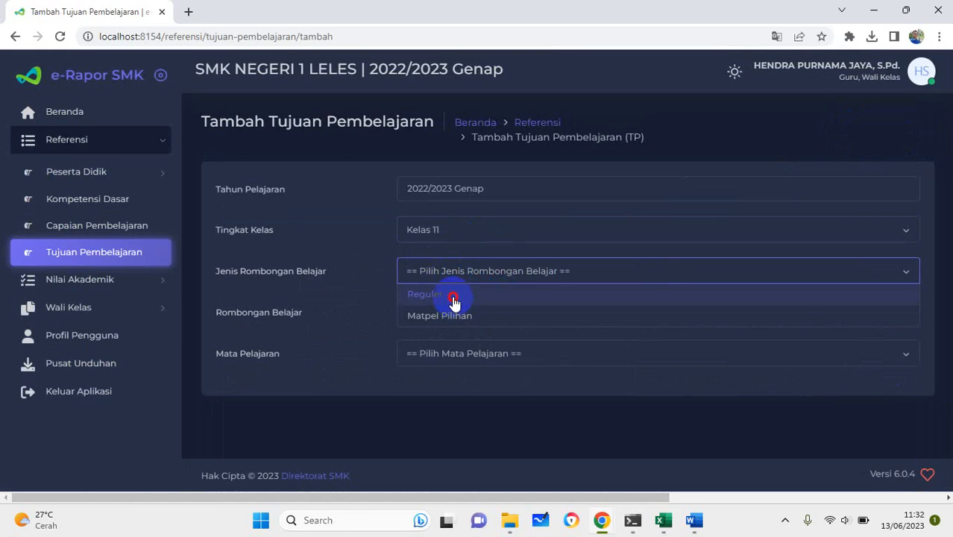
{"action": "left_click", "coordinate": [454, 298]}
{"action": "left_click", "coordinate": [457, 318]}
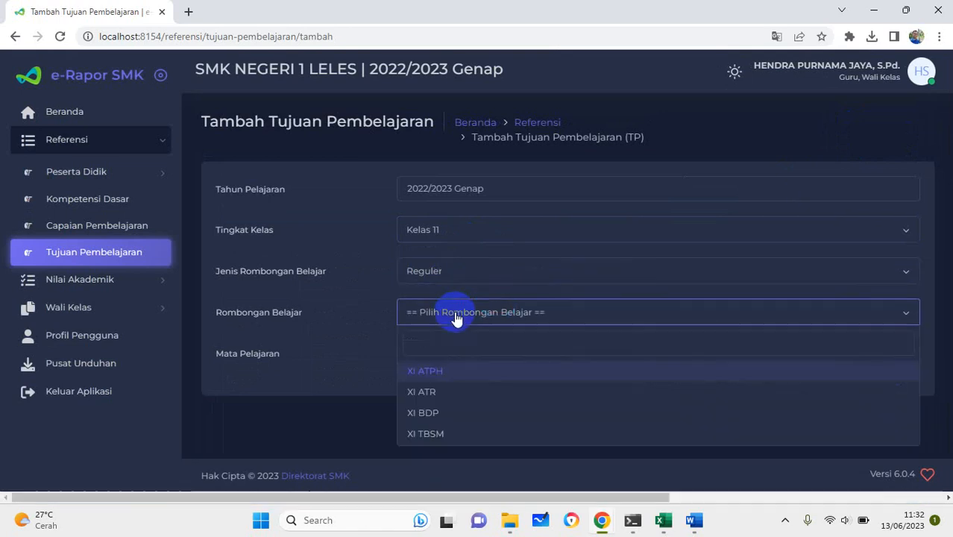
{"action": "left_click", "coordinate": [457, 431]}
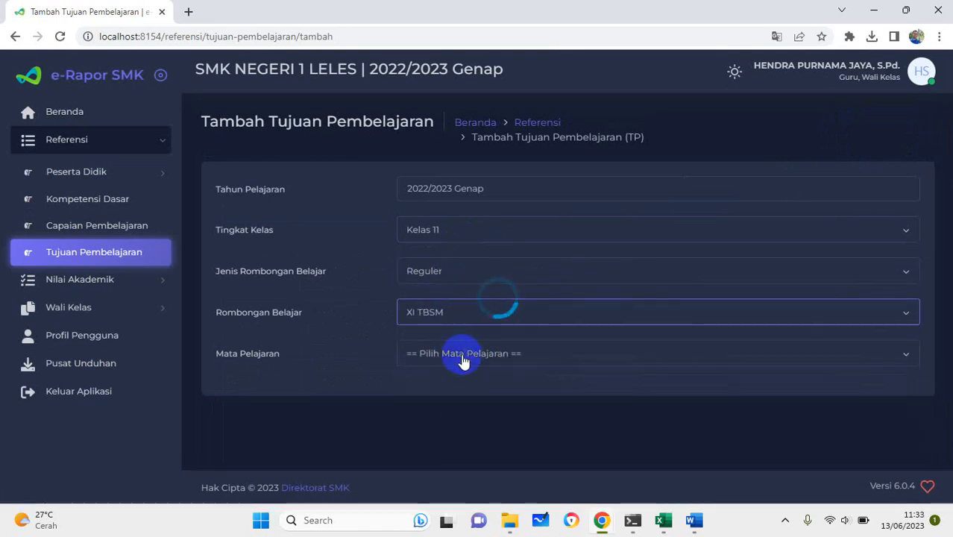
{"action": "left_click", "coordinate": [462, 359]}
{"action": "left_click", "coordinate": [460, 416]}
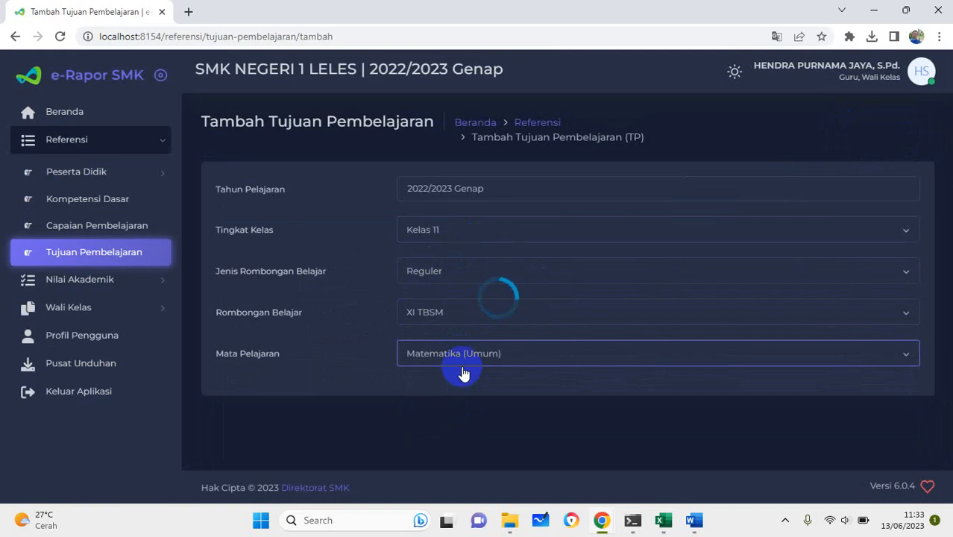
Set Kompetensi to Pengetahuan and choose a (3.11) Mendeskripsikan unsur-unsur bangun ruang entry as the Kompetensi Dasar.
{"action": "scroll", "coordinate": [455, 373], "scroll_direction": "down", "scroll_amount": 1}
{"action": "left_click", "coordinate": [451, 379]}
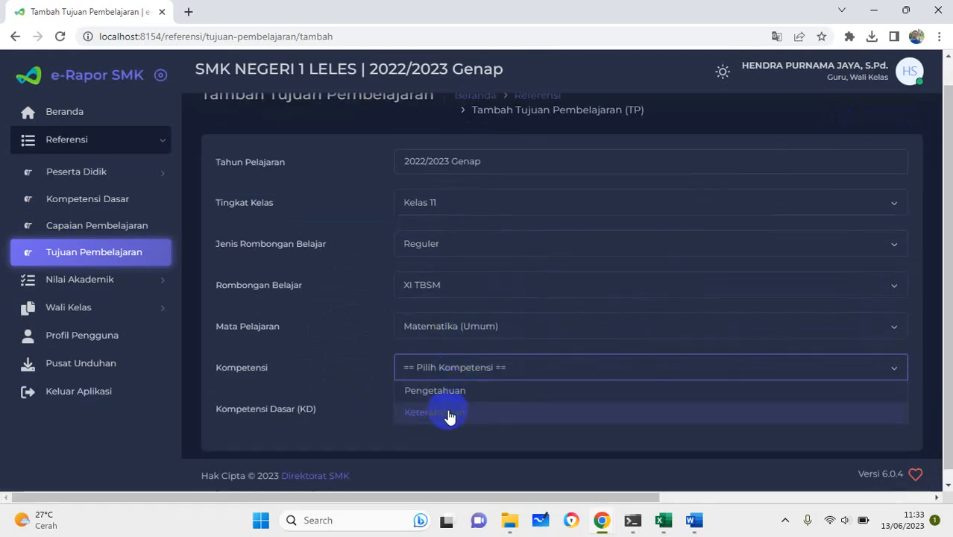
{"action": "left_click", "coordinate": [453, 390]}
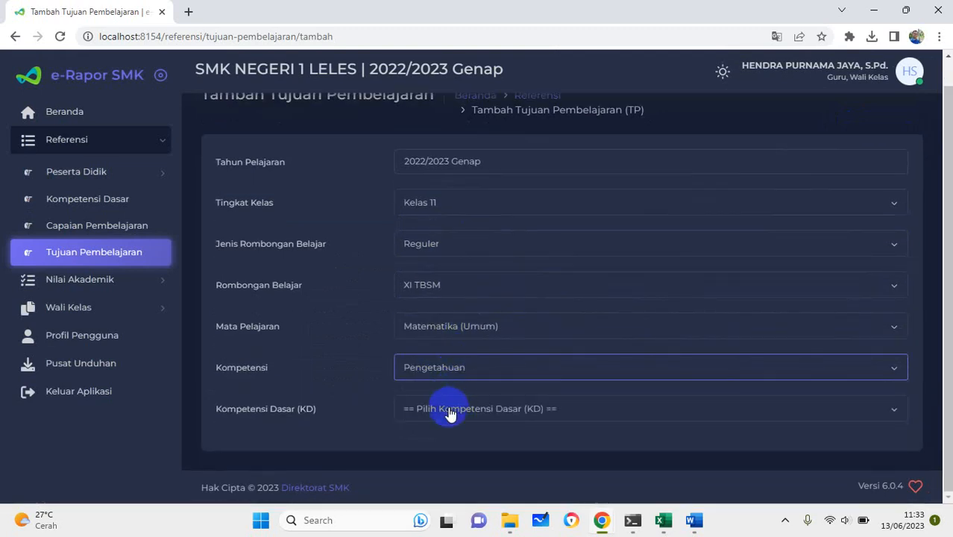
{"action": "left_click", "coordinate": [450, 415]}
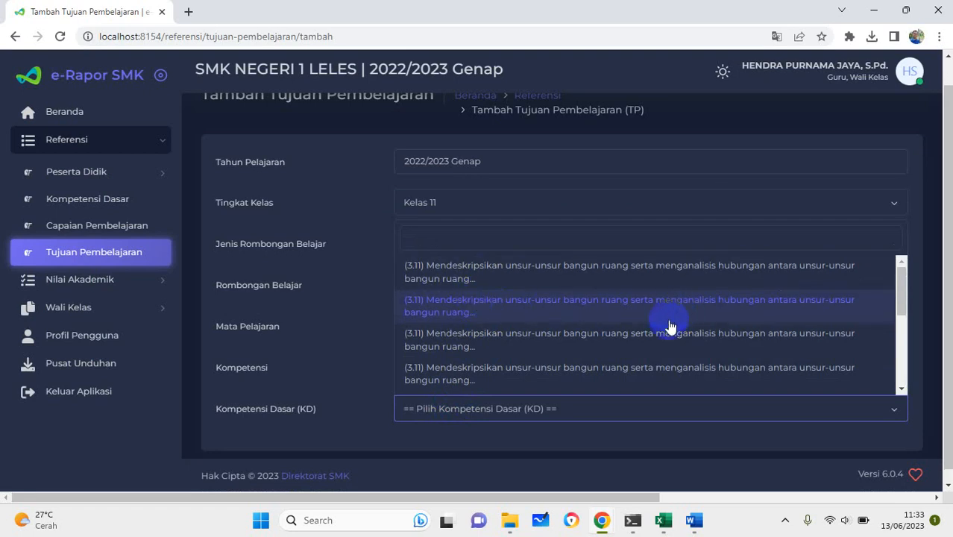
{"action": "scroll", "coordinate": [666, 337], "scroll_direction": "down", "scroll_amount": 2}
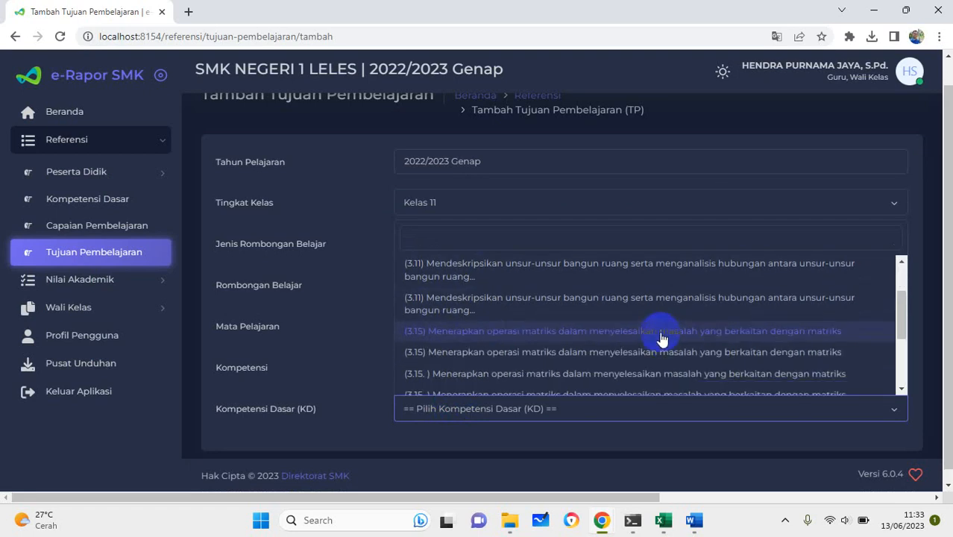
{"action": "left_click", "coordinate": [644, 283]}
Download the TP template for the chosen Kompetensi Dasar and open the XI-TBSM workbook in Excel.
{"action": "scroll", "coordinate": [587, 380], "scroll_direction": "down", "scroll_amount": 1}
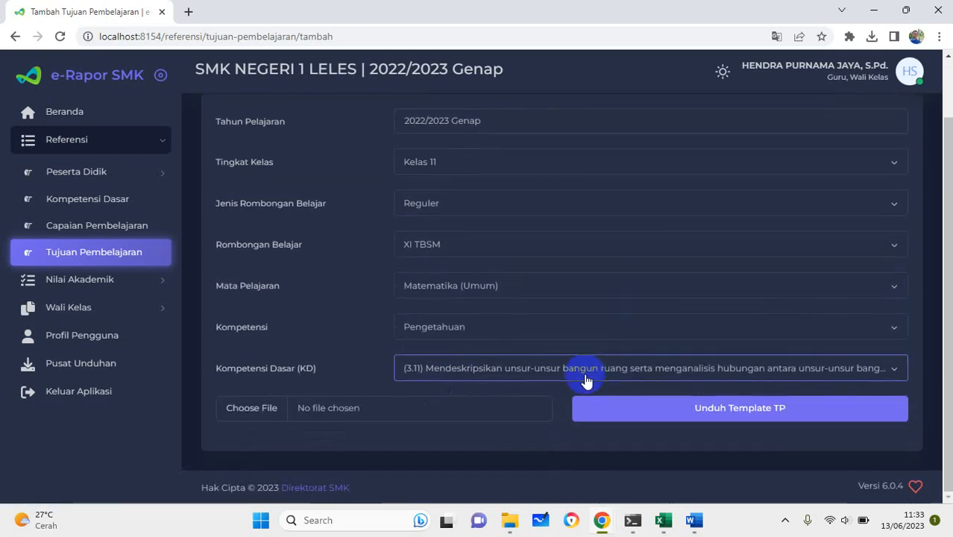
{"action": "left_click", "coordinate": [654, 415]}
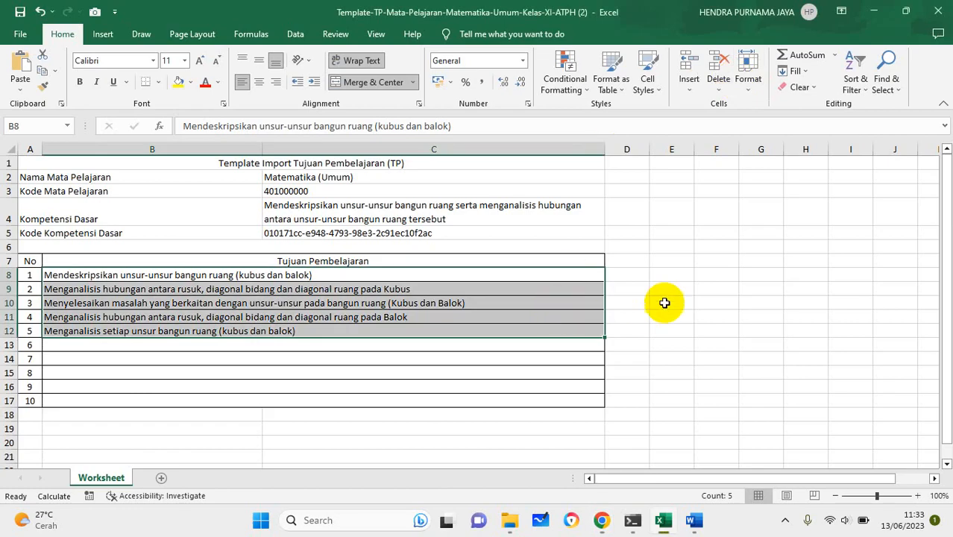
{"action": "left_click", "coordinate": [665, 302]}
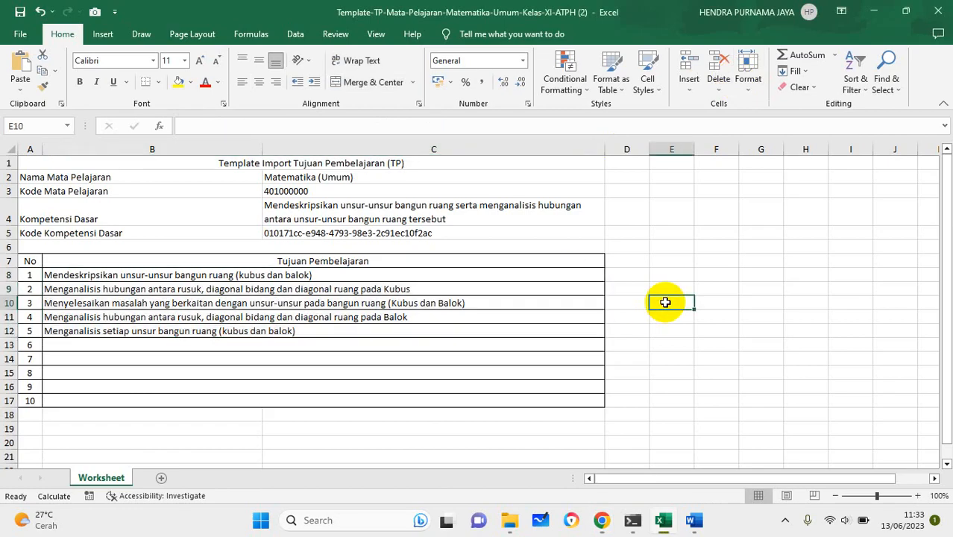
{"action": "left_click", "coordinate": [90, 312]}
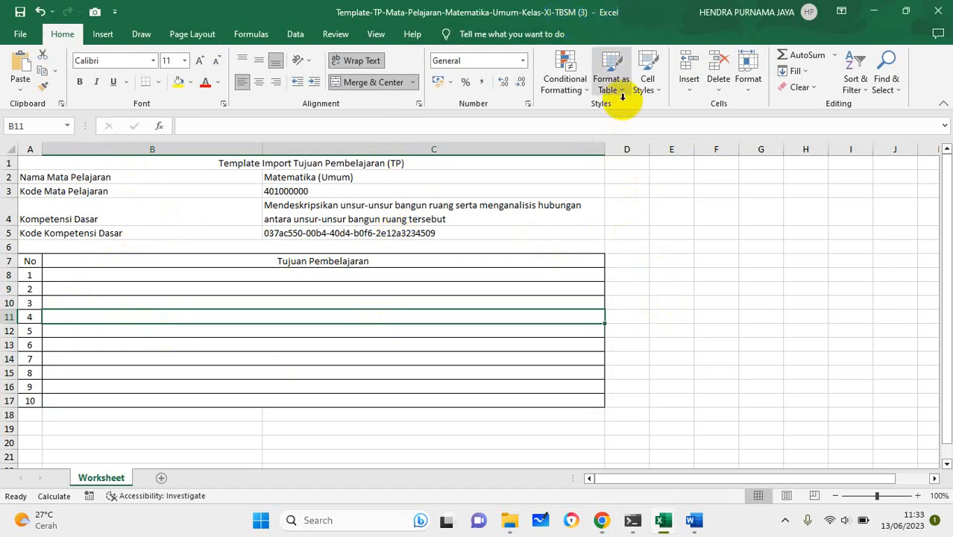
Copy the five Tujuan Pembelajaran rows from the table in the Word document and return to the XI-TBSM template in Excel.
{"action": "left_click", "coordinate": [692, 522]}
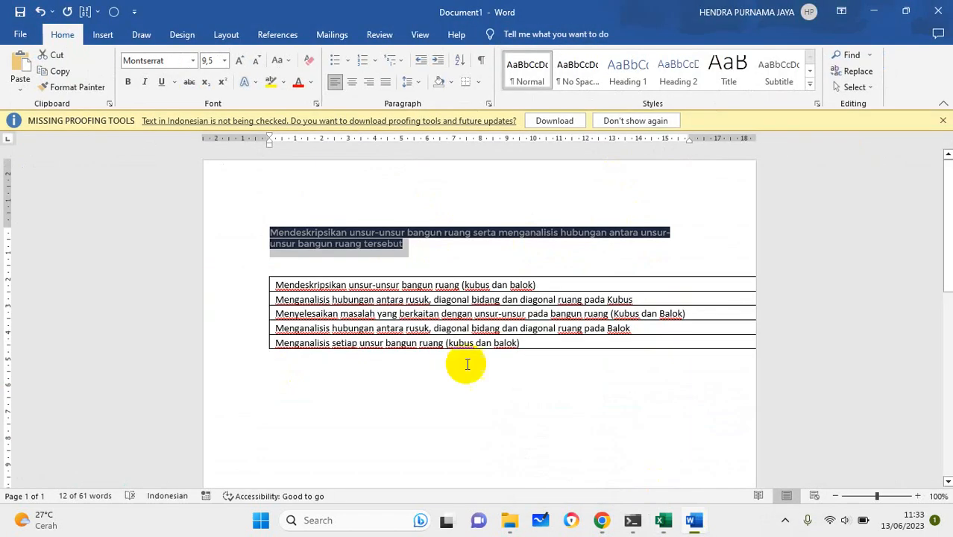
{"action": "left_click_drag", "start_coordinate": [345, 306], "coordinate": [344, 341]}
{"action": "left_click", "coordinate": [346, 342]}
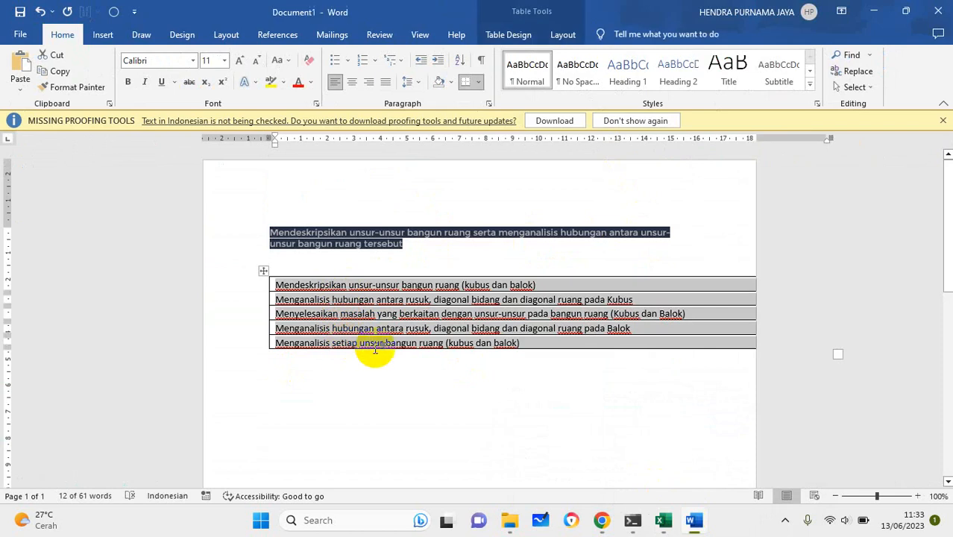
{"action": "mouse_move", "coordinate": [663, 521]}
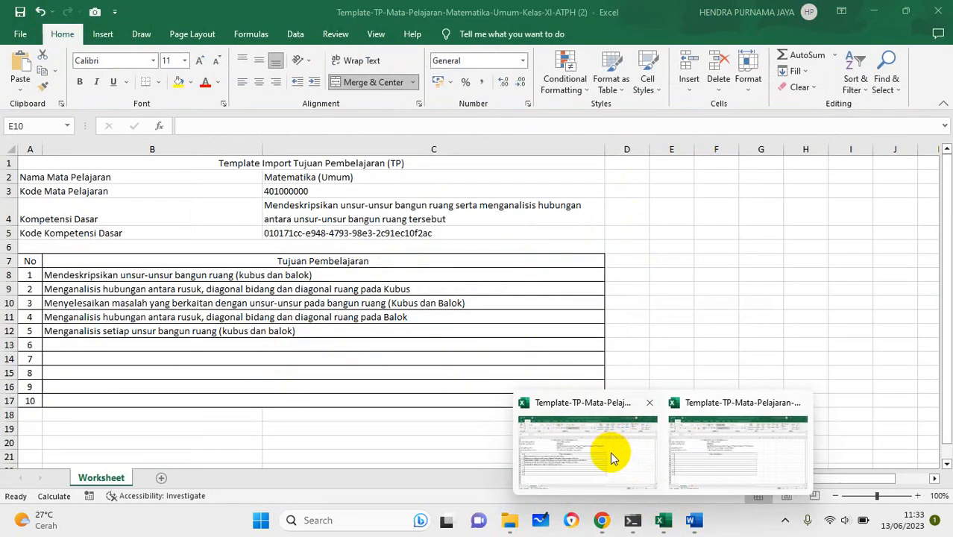
{"action": "left_click", "coordinate": [610, 452]}
{"action": "mouse_move", "coordinate": [668, 515]}
{"action": "left_click", "coordinate": [738, 447]}
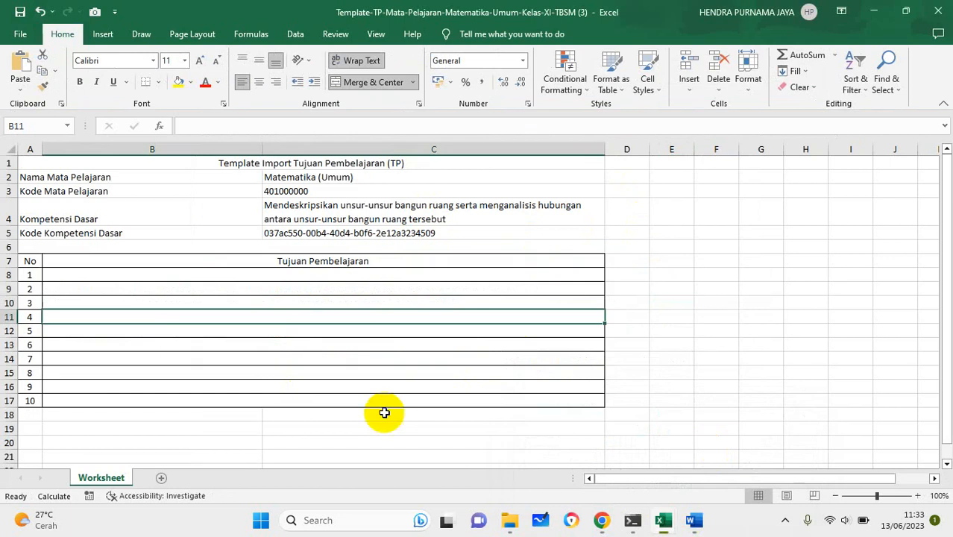
Try to paste the copied Word rows into the Tujuan Pembelajaran table starting at cell B8.
{"action": "left_click", "coordinate": [81, 275]}
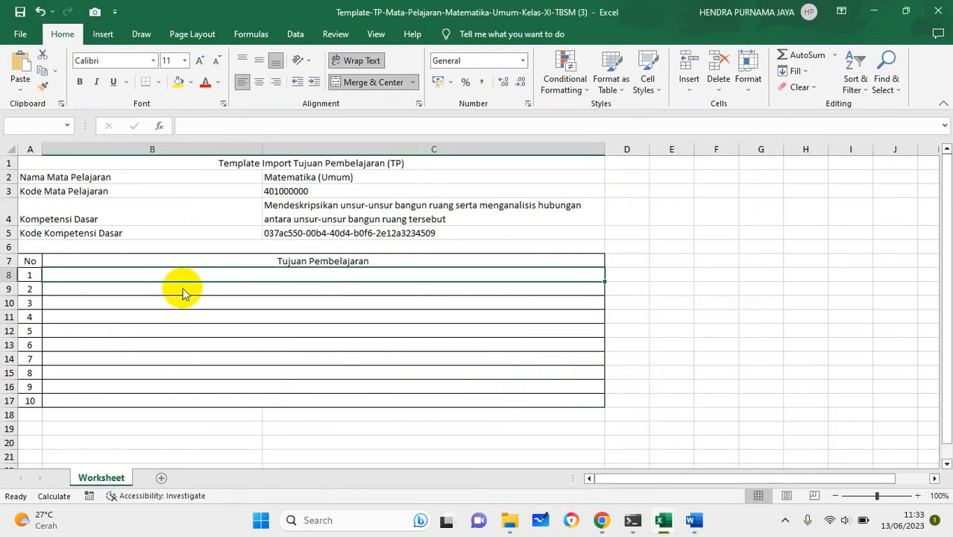
{"action": "key", "text": "ctrl+v"}
{"action": "left_click", "coordinate": [662, 236]}
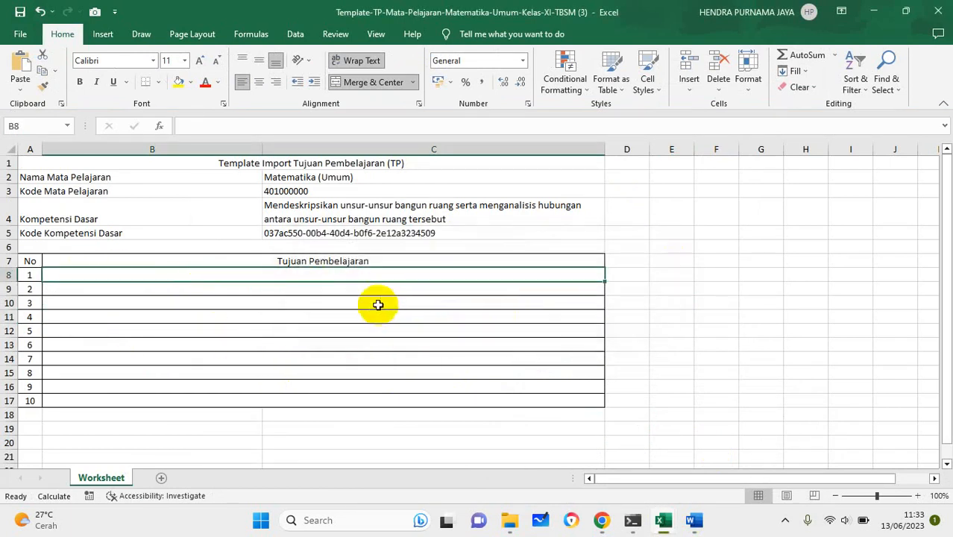
{"action": "key", "text": "ctrl+v"}
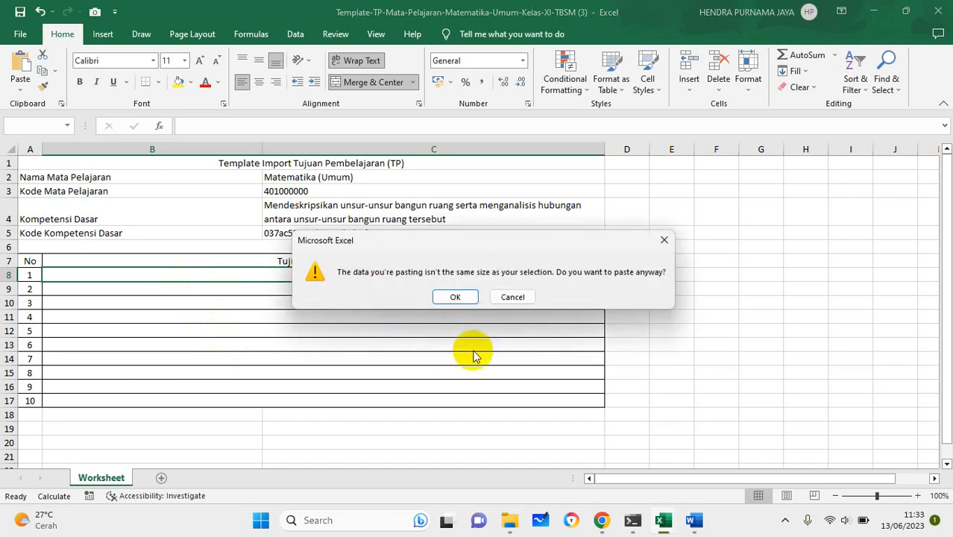
{"action": "left_click", "coordinate": [454, 295]}
{"action": "left_click", "coordinate": [488, 296]}
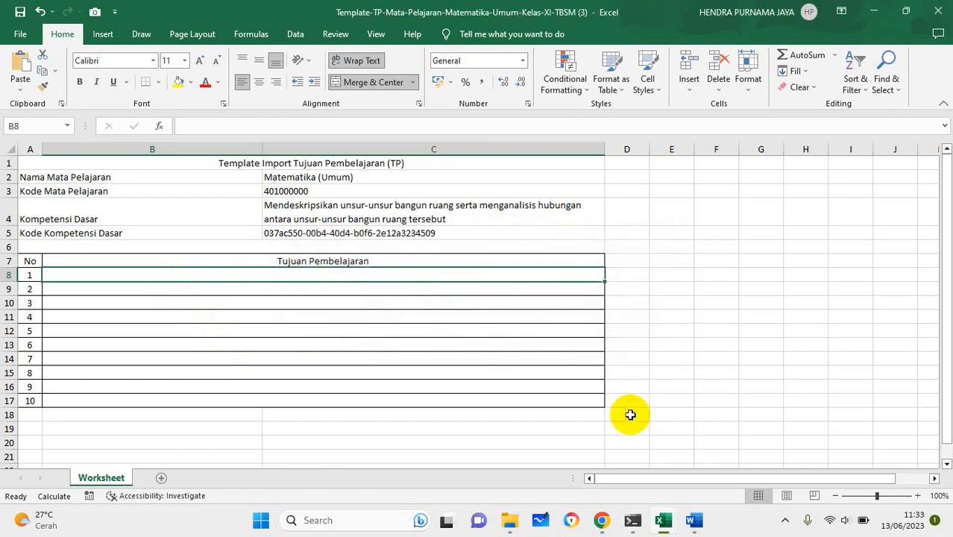
Copy the five Tujuan Pembelajaran entries in rows 8 to 12 of the XI-ATPH (2) workbook into the XI-TBSM (3) template at B8.
{"action": "mouse_move", "coordinate": [661, 520]}
{"action": "left_click", "coordinate": [631, 482]}
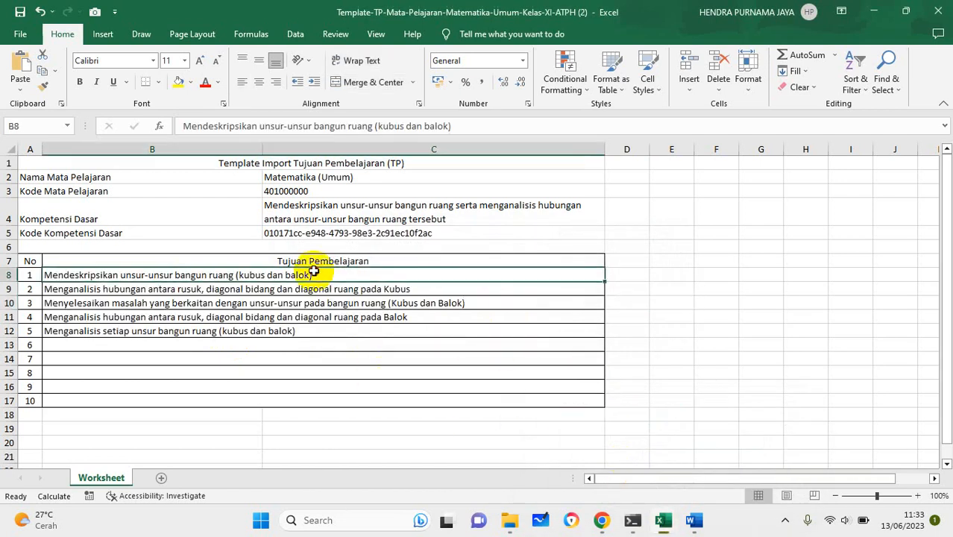
{"action": "left_click_drag", "start_coordinate": [314, 272], "coordinate": [309, 324]}
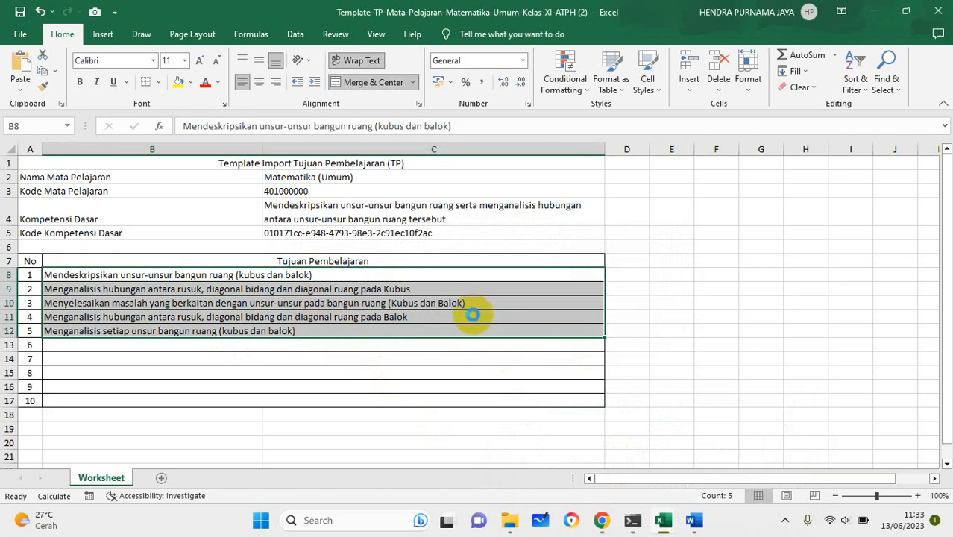
{"action": "key", "text": "ctrl+c"}
{"action": "mouse_move", "coordinate": [664, 520]}
{"action": "left_click", "coordinate": [717, 456]}
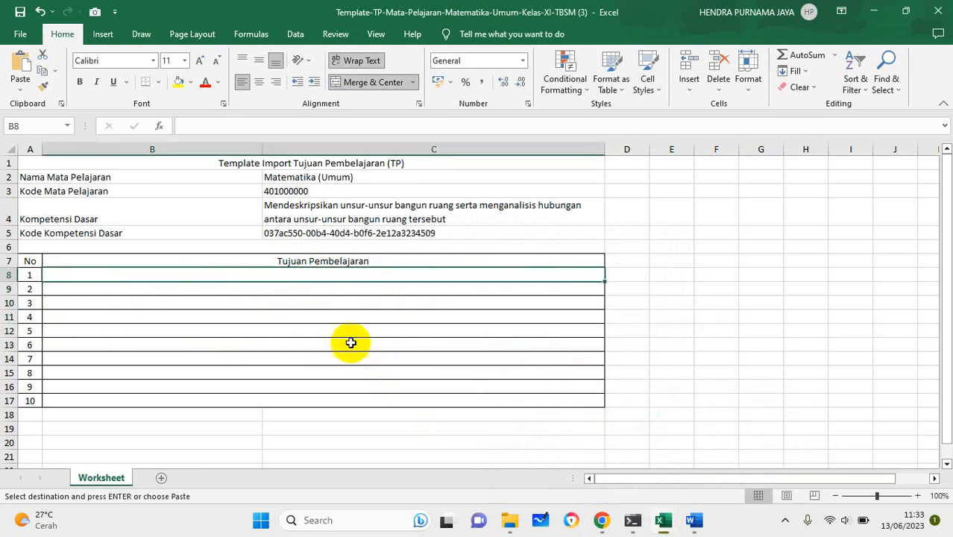
{"action": "key", "text": "ctrl+v"}
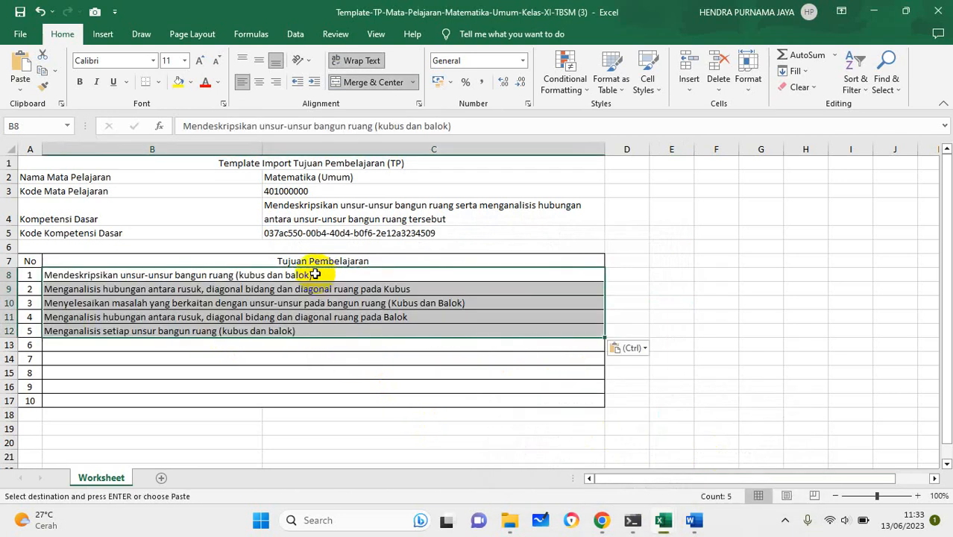
{"action": "left_click", "coordinate": [334, 347]}
{"action": "left_click", "coordinate": [121, 376]}
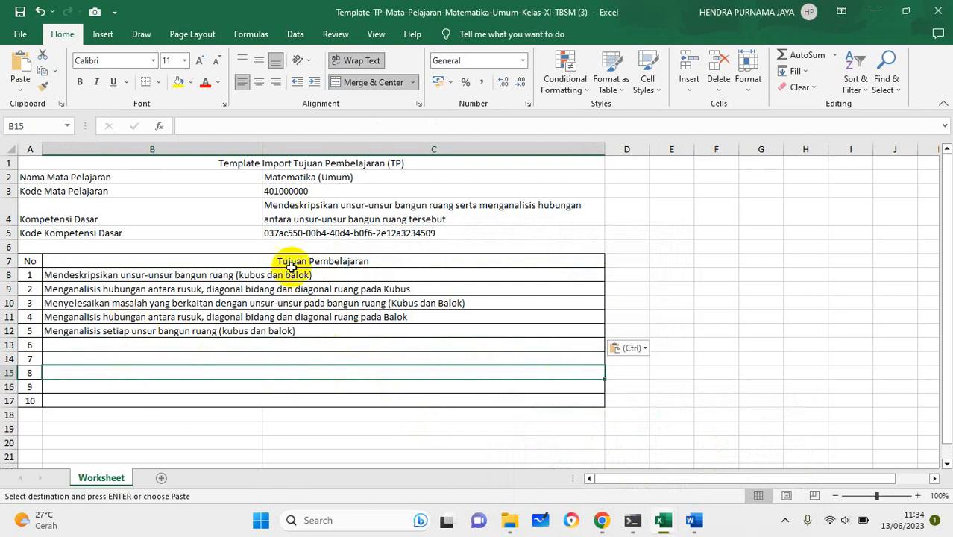
{"action": "key", "text": "Escape"}
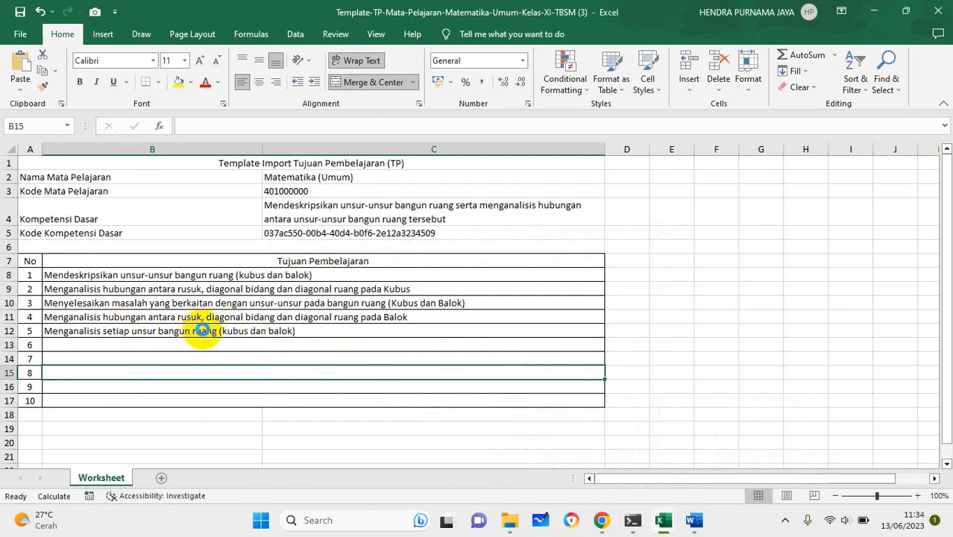
Close both template workbooks and the Word document, discarding the document's changes.
{"action": "left_click", "coordinate": [938, 11]}
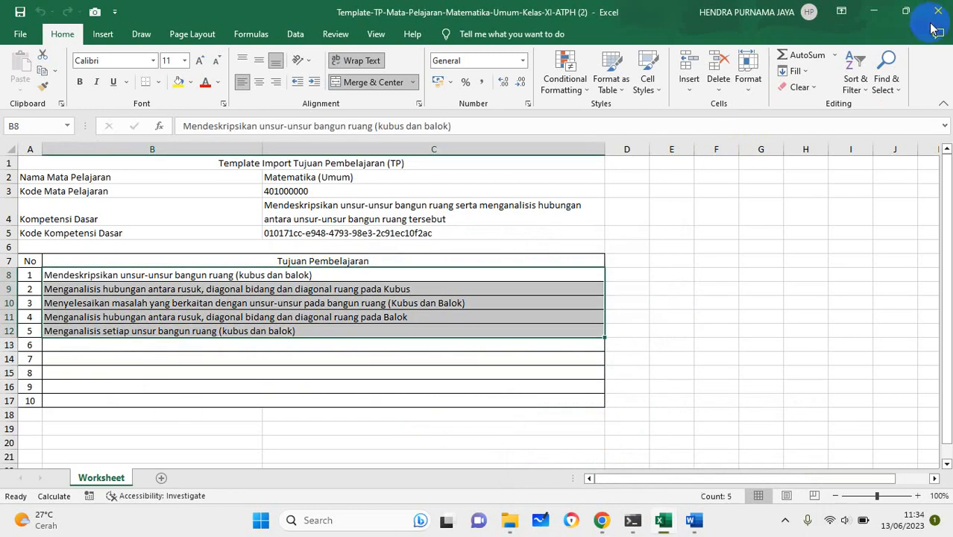
{"action": "left_click", "coordinate": [939, 11]}
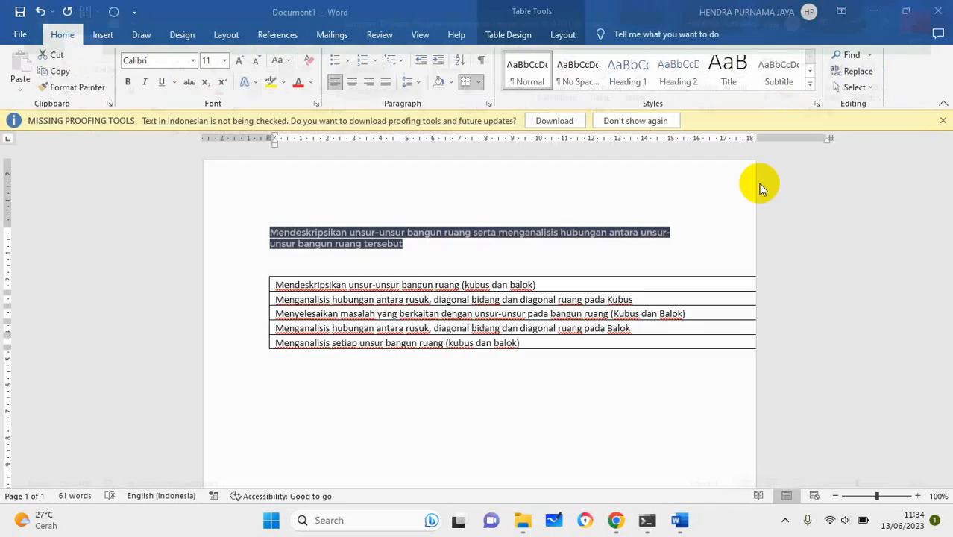
{"action": "left_click", "coordinate": [938, 11]}
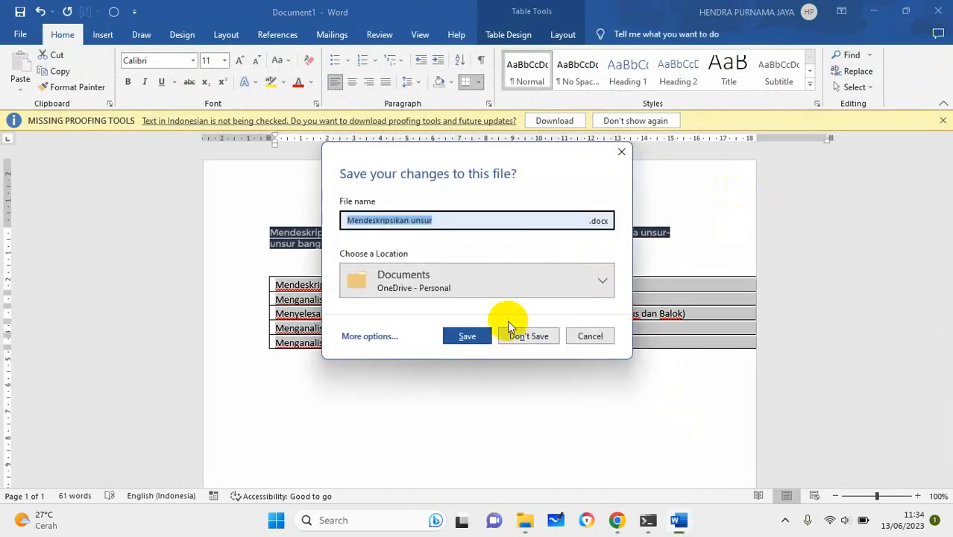
{"action": "left_click", "coordinate": [518, 331]}
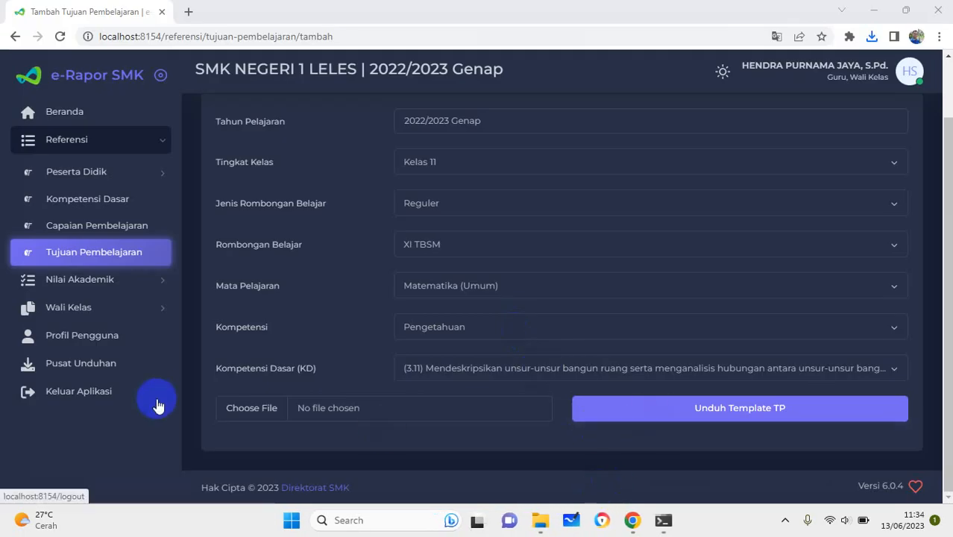
Upload the Template-TP-Mata-Pelajaran-Matematika-Umum-Kelas-XI-TBSM (3) file to the Tujuan Pembelajaran form in Chrome.
{"action": "left_click", "coordinate": [239, 411]}
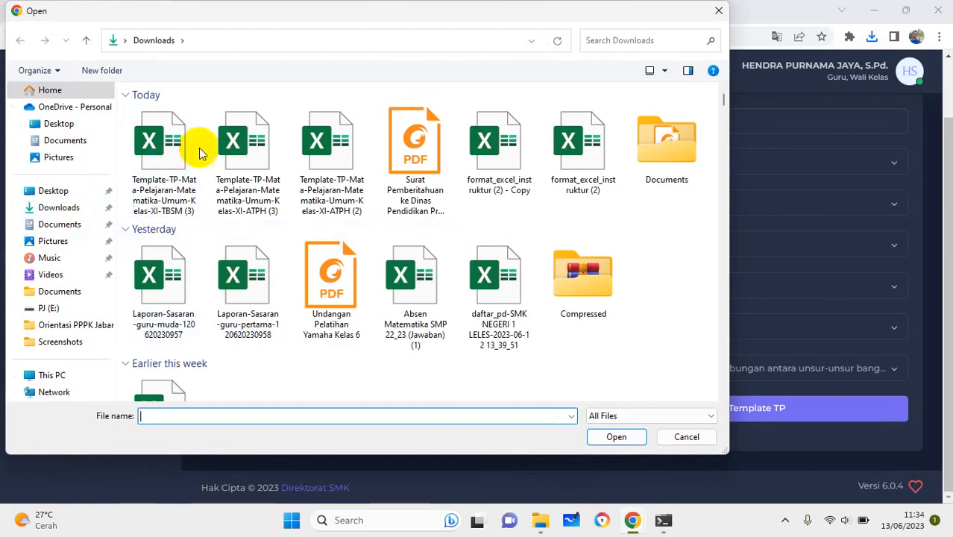
{"action": "left_click", "coordinate": [170, 158]}
{"action": "left_click", "coordinate": [597, 438]}
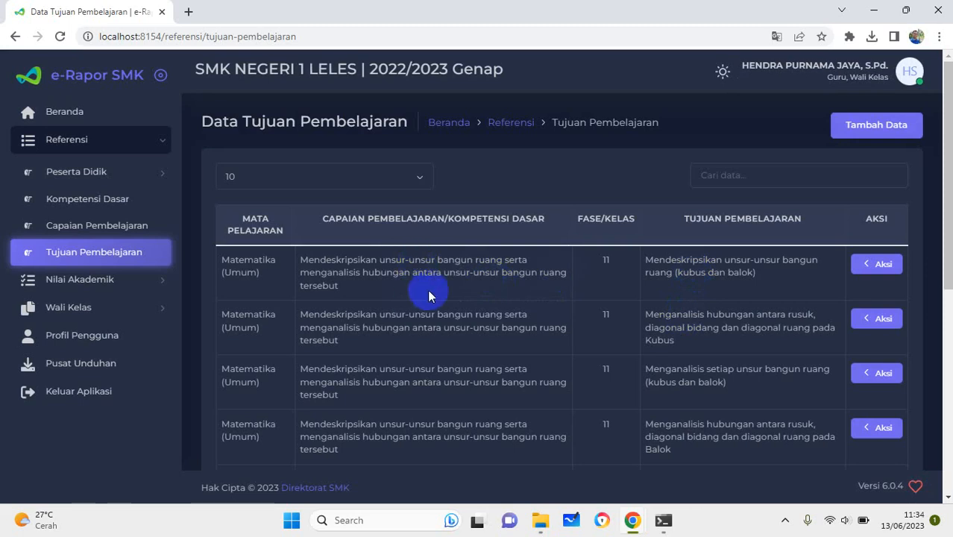
Open Input Nilai Akhir for Kelas 11, Jenis Rombongan Belajar Reguler, Rombongan Belajar XI ATPH and Mata Pelajaran Matematika (Umum).
{"action": "left_click", "coordinate": [112, 283]}
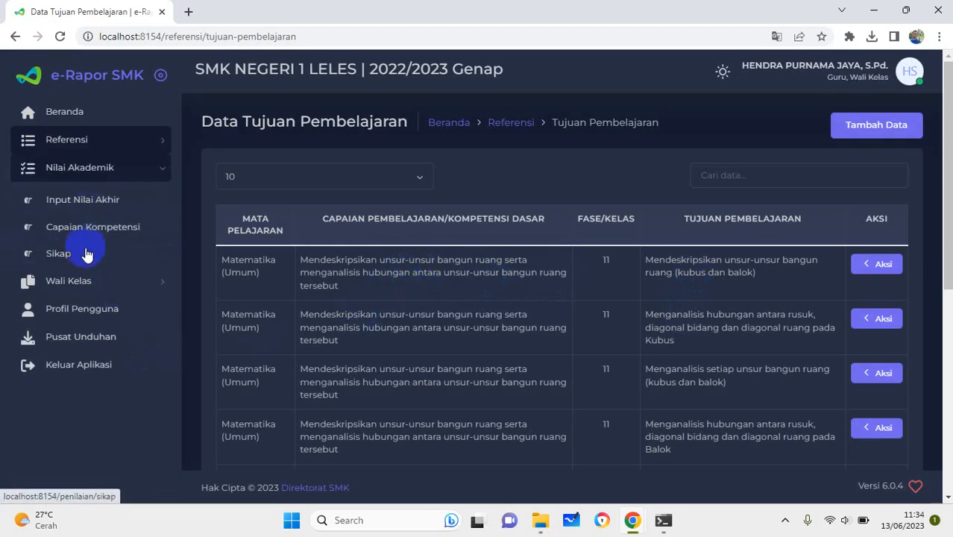
{"action": "left_click", "coordinate": [104, 209]}
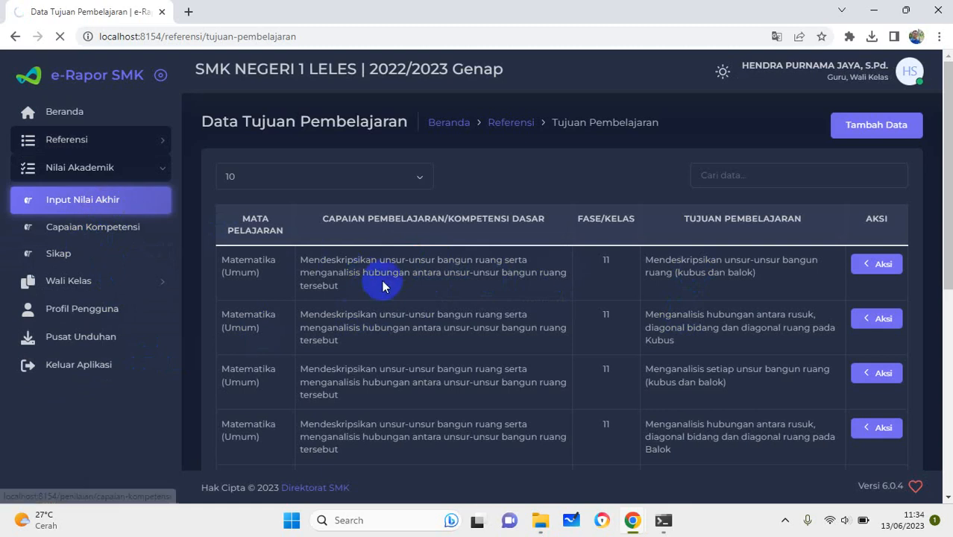
{"action": "left_click", "coordinate": [494, 216]}
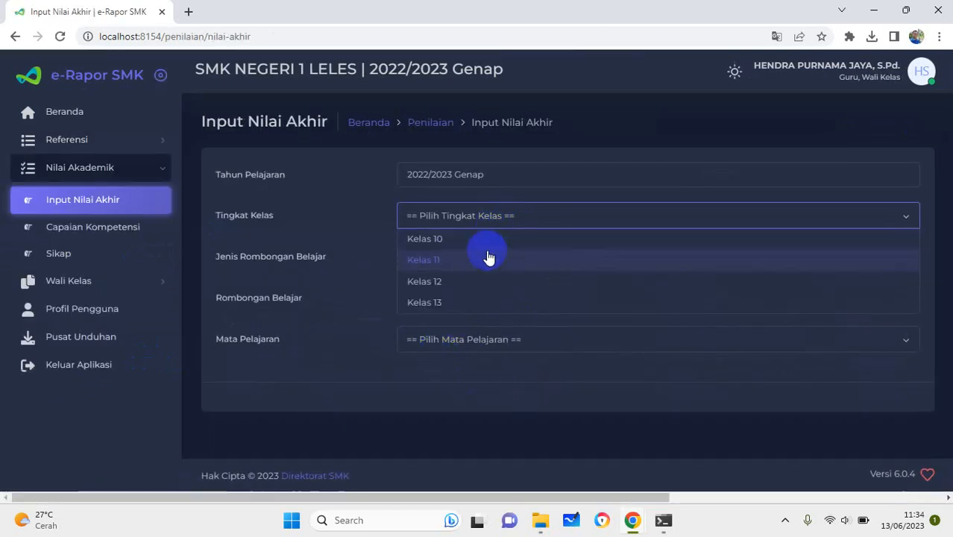
{"action": "left_click", "coordinate": [483, 261]}
{"action": "left_click", "coordinate": [470, 259]}
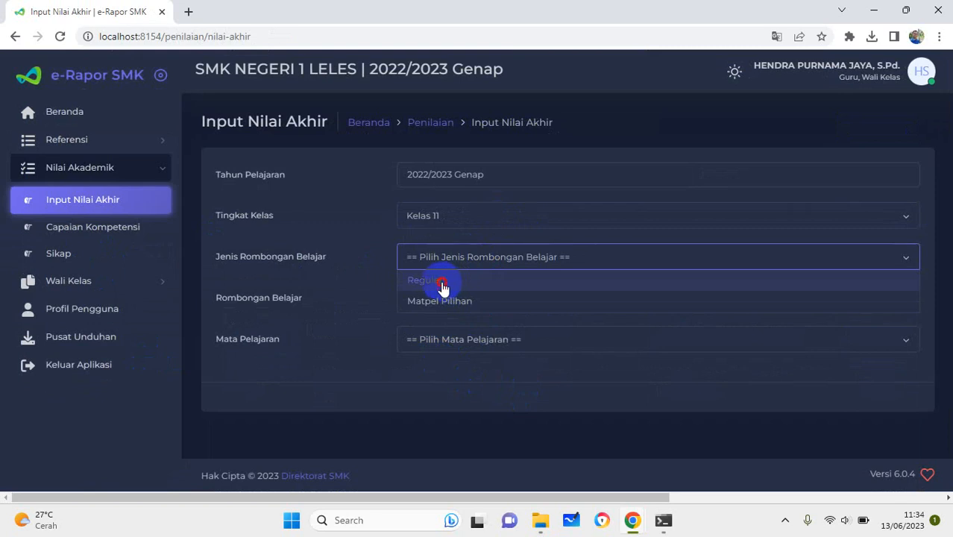
{"action": "left_click", "coordinate": [443, 287]}
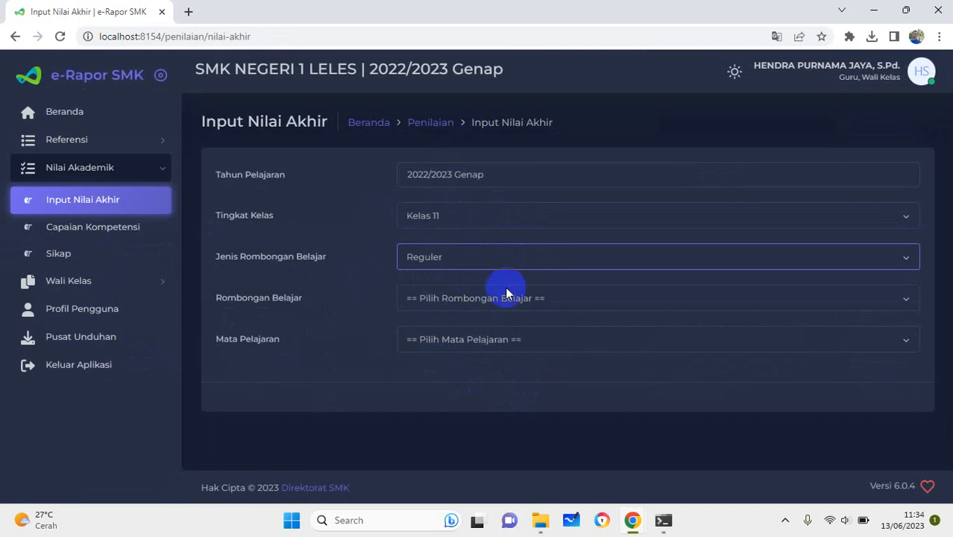
{"action": "left_click", "coordinate": [468, 299]}
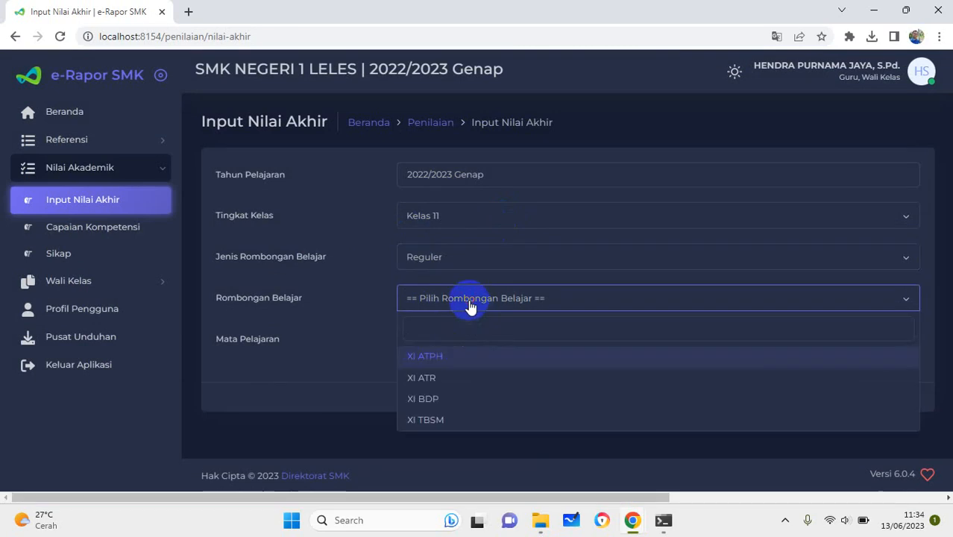
{"action": "left_click", "coordinate": [451, 357]}
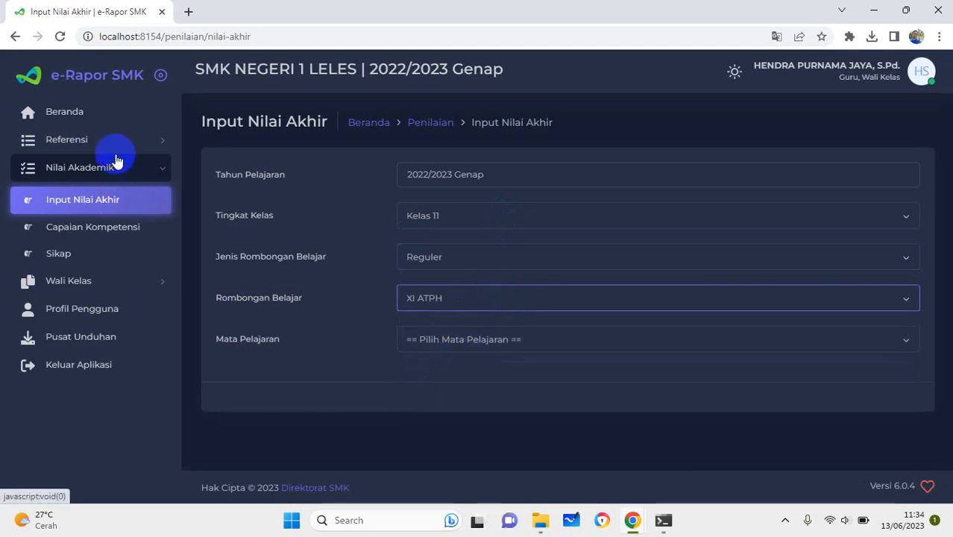
{"action": "left_click", "coordinate": [403, 345]}
{"action": "left_click", "coordinate": [433, 400]}
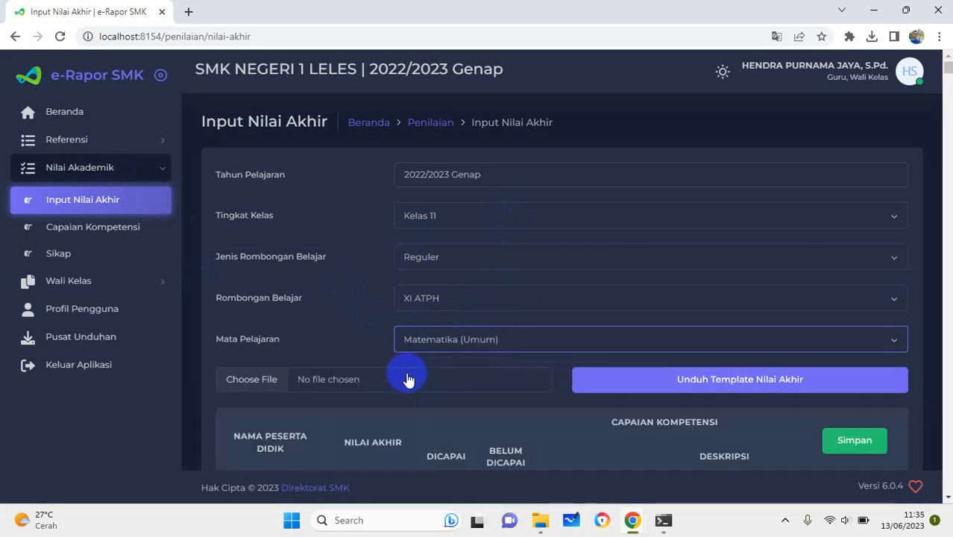
Examine the Capaian Kompetensi descriptions listed for the students, especially the bangun ruang (kubus dan balok) objectives.
{"action": "scroll", "coordinate": [467, 343], "scroll_direction": "down", "scroll_amount": 3}
{"action": "scroll", "coordinate": [485, 359], "scroll_direction": "down", "scroll_amount": 10}
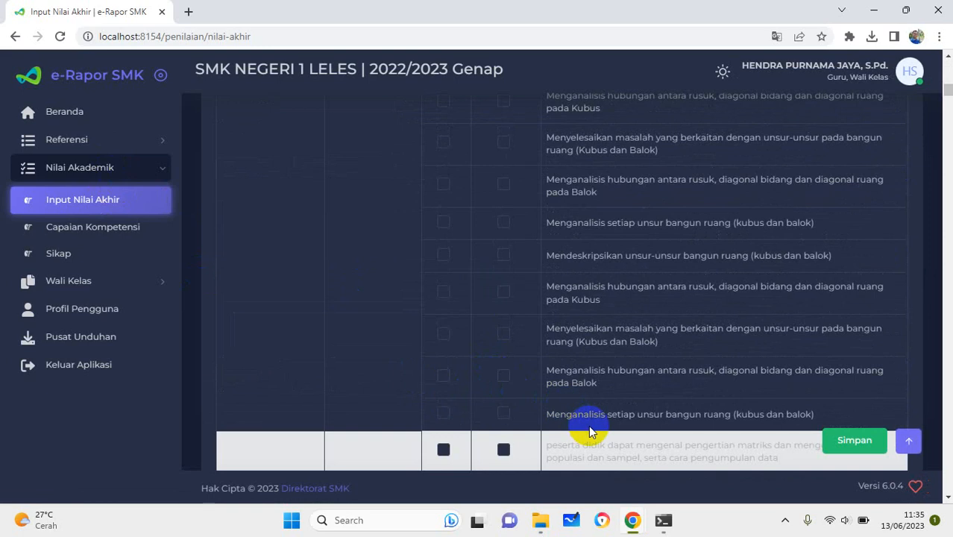
{"action": "scroll", "coordinate": [590, 429], "scroll_direction": "up", "scroll_amount": 4}
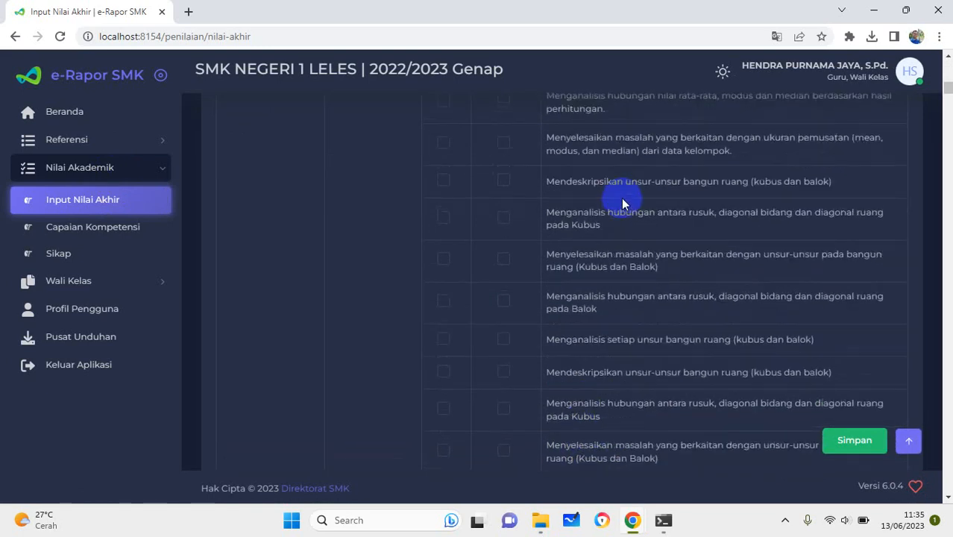
{"action": "scroll", "coordinate": [620, 209], "scroll_direction": "up", "scroll_amount": 1}
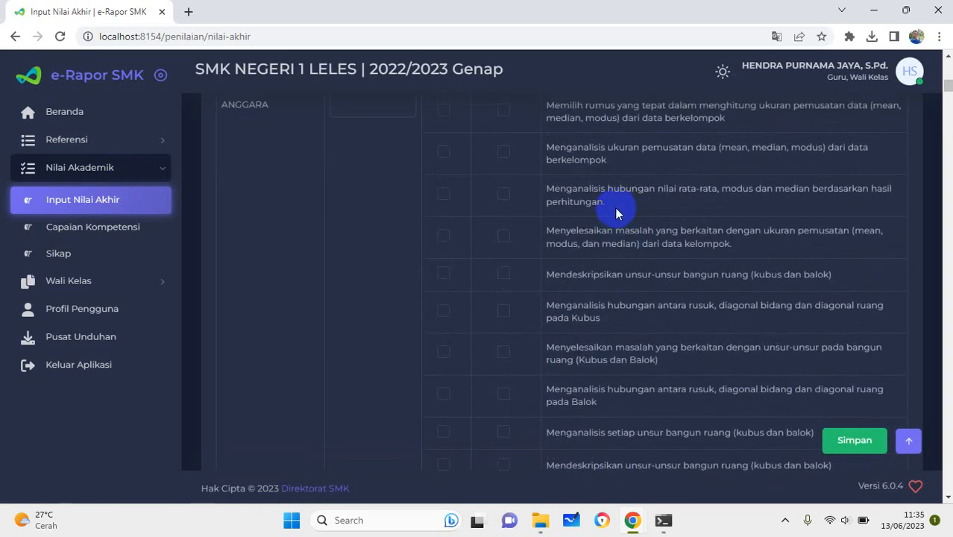
{"action": "scroll", "coordinate": [608, 224], "scroll_direction": "down", "scroll_amount": 1}
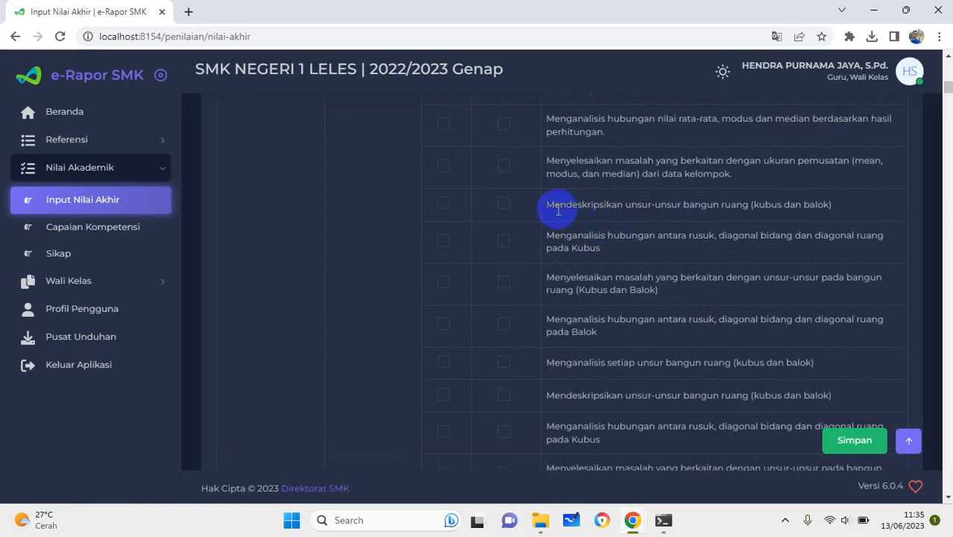
{"action": "left_click_drag", "start_coordinate": [557, 210], "coordinate": [574, 364]}
{"action": "scroll", "coordinate": [611, 335], "scroll_direction": "down", "scroll_amount": 3}
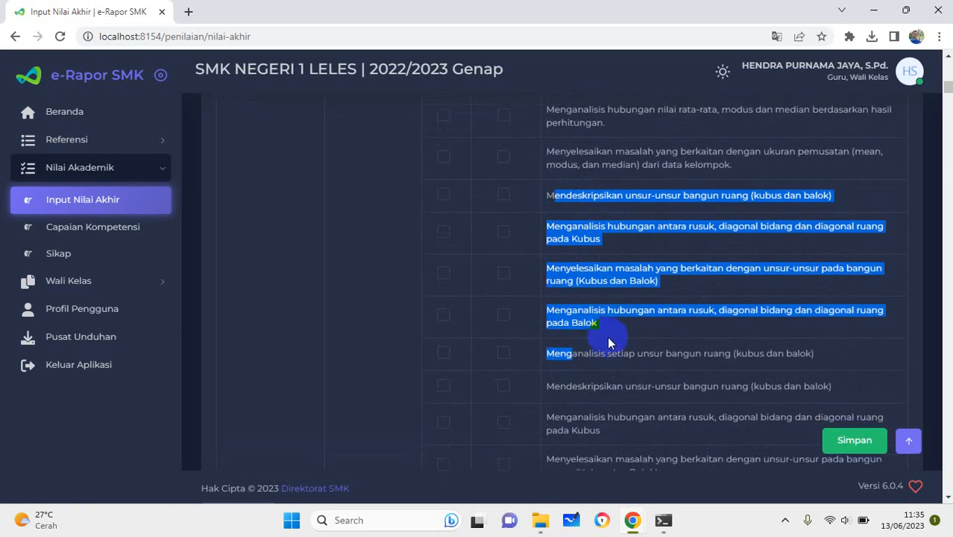
{"action": "left_click", "coordinate": [607, 188]}
{"action": "left_click_drag", "start_coordinate": [606, 188], "coordinate": [605, 355]}
{"action": "left_click", "coordinate": [660, 342]}
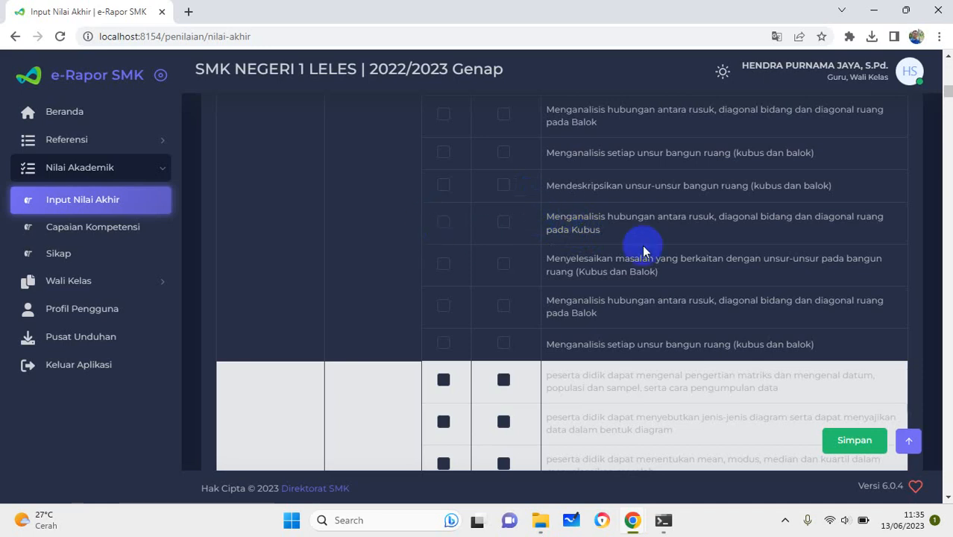
{"action": "scroll", "coordinate": [353, 255], "scroll_direction": "up", "scroll_amount": 3}
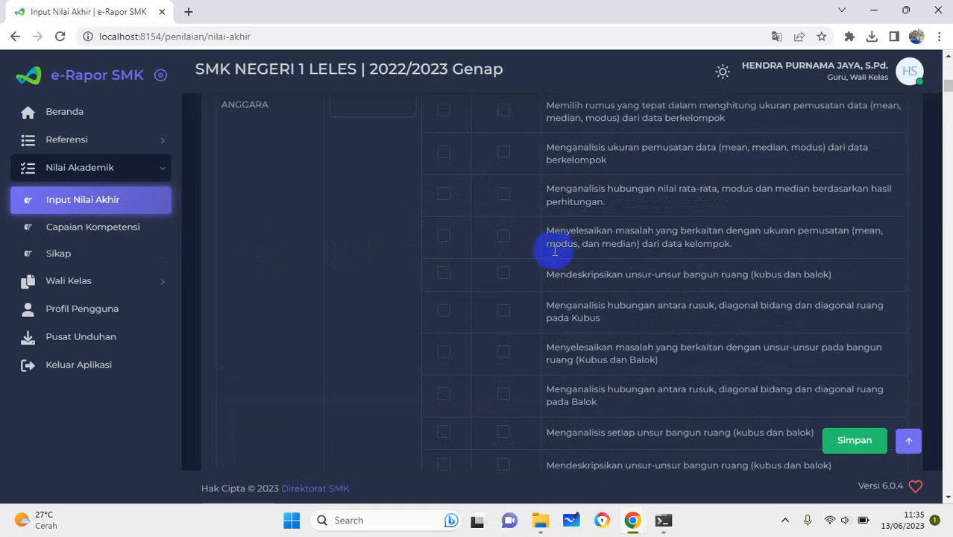
{"action": "scroll", "coordinate": [632, 179], "scroll_direction": "up", "scroll_amount": 10}
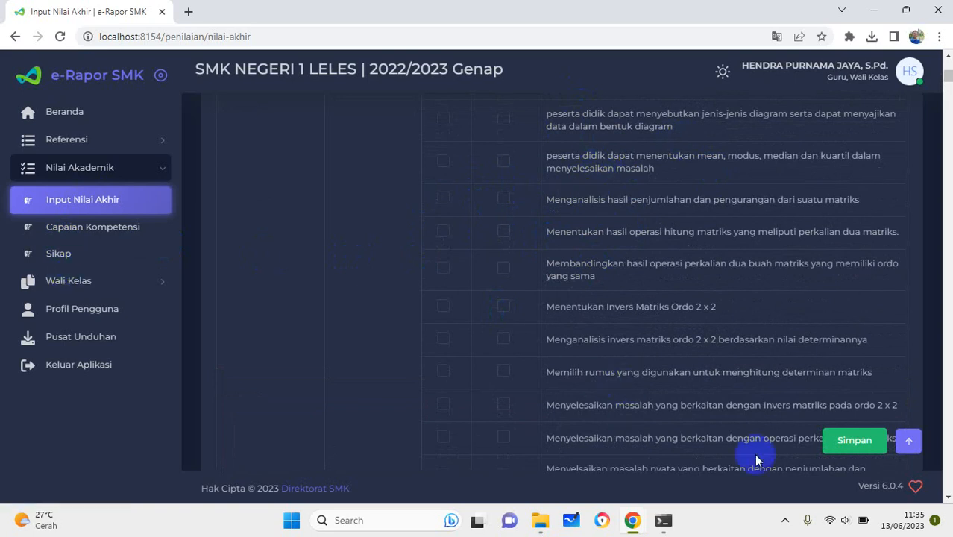
{"action": "left_click", "coordinate": [784, 521]}
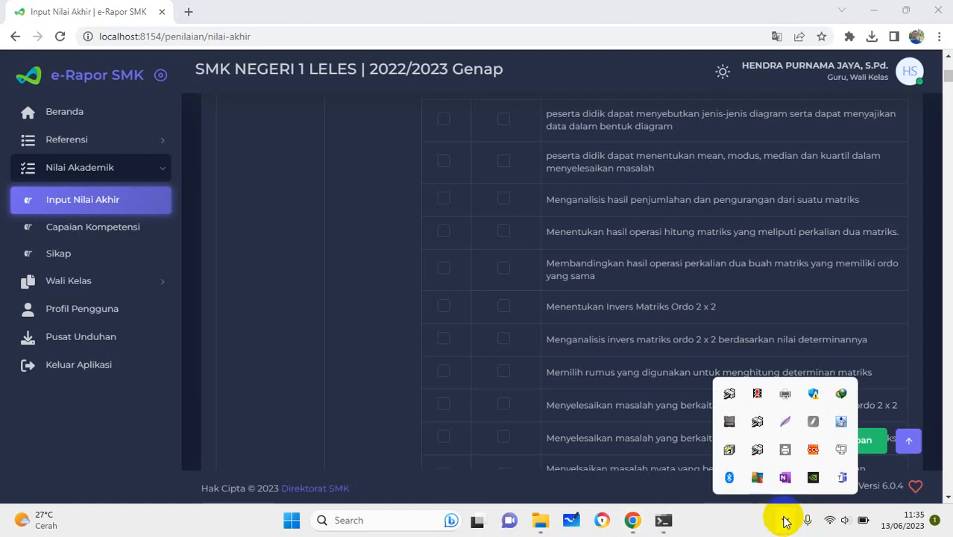